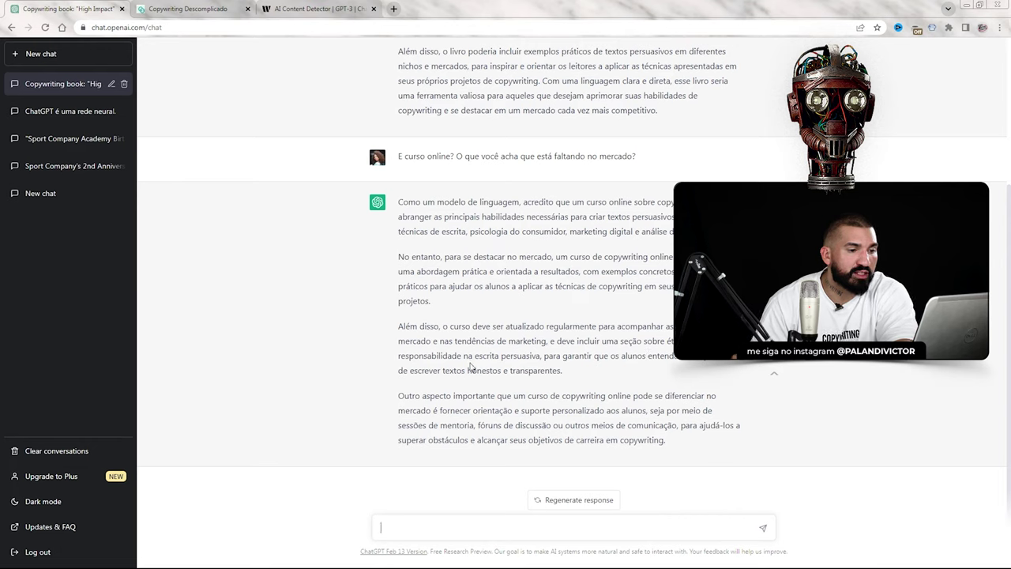
Send the prompt "Monte para mim um cronograma de aulas sobre Copywriting" and regenerate its response.
drag(741, 358, 574, 380)
click(456, 411)
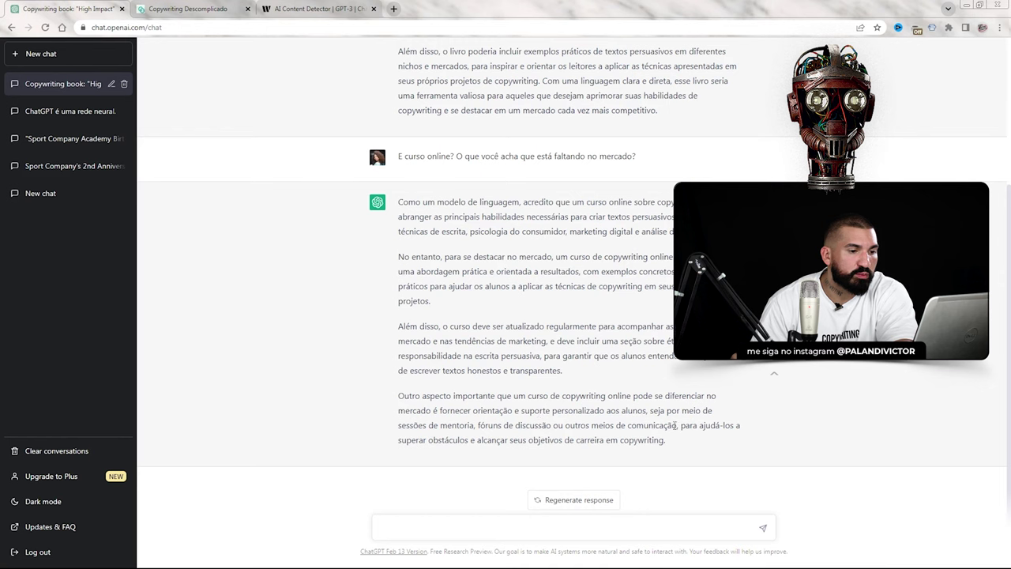
scroll(680, 426, up, 3)
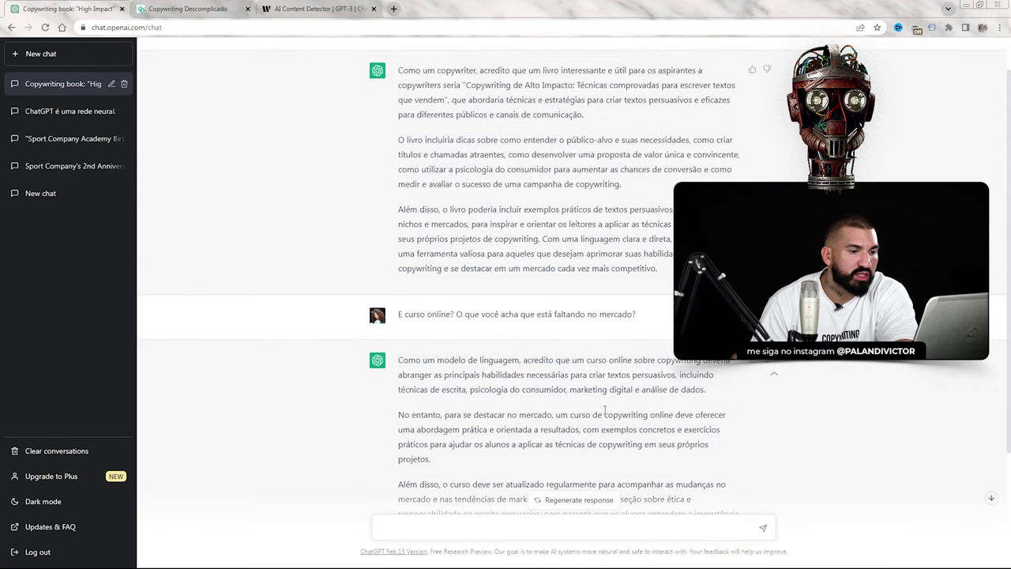
scroll(598, 407, down, 1)
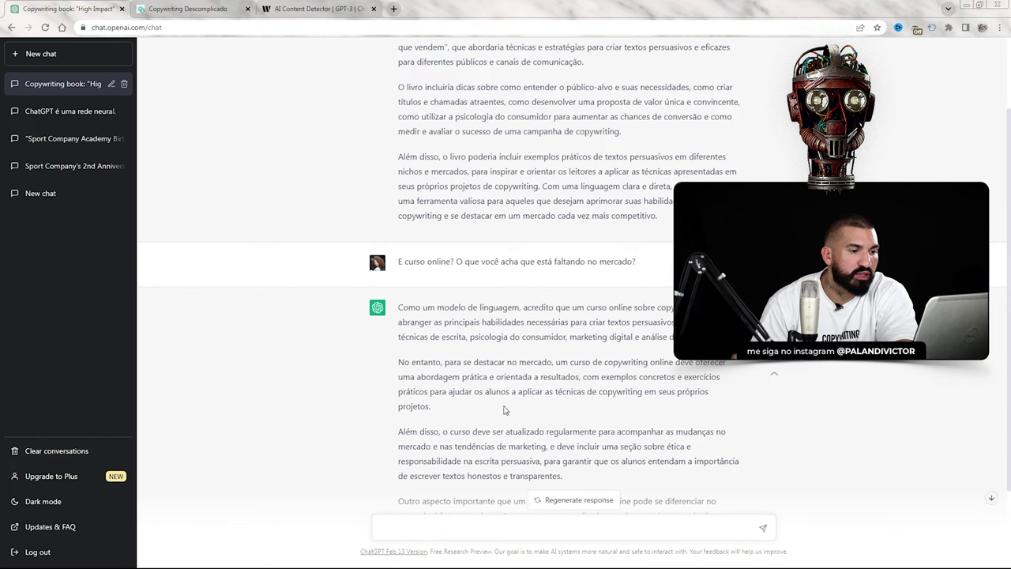
scroll(457, 407, up, 2)
scroll(456, 354, down, 4)
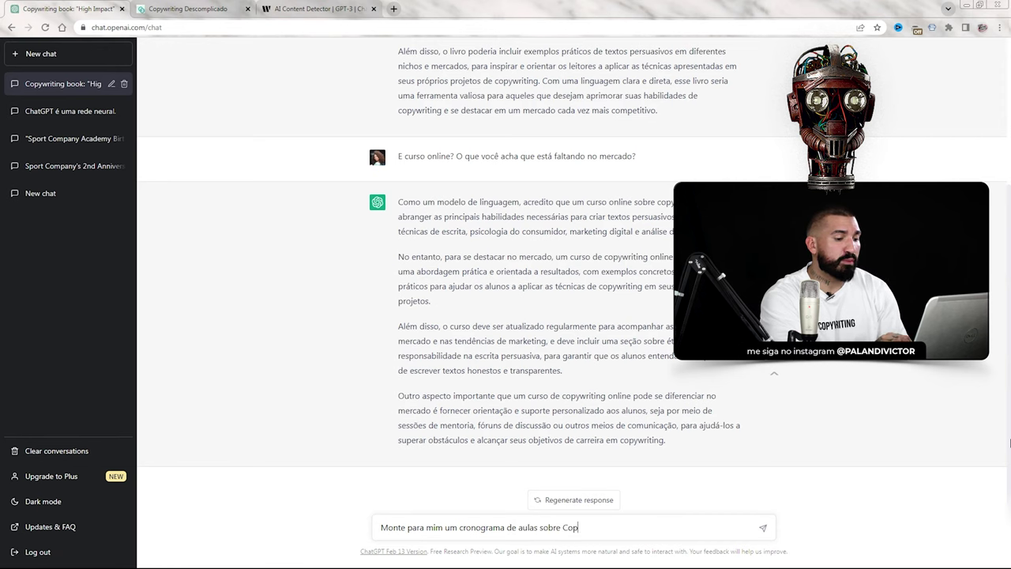
text(ng)
key(Return)
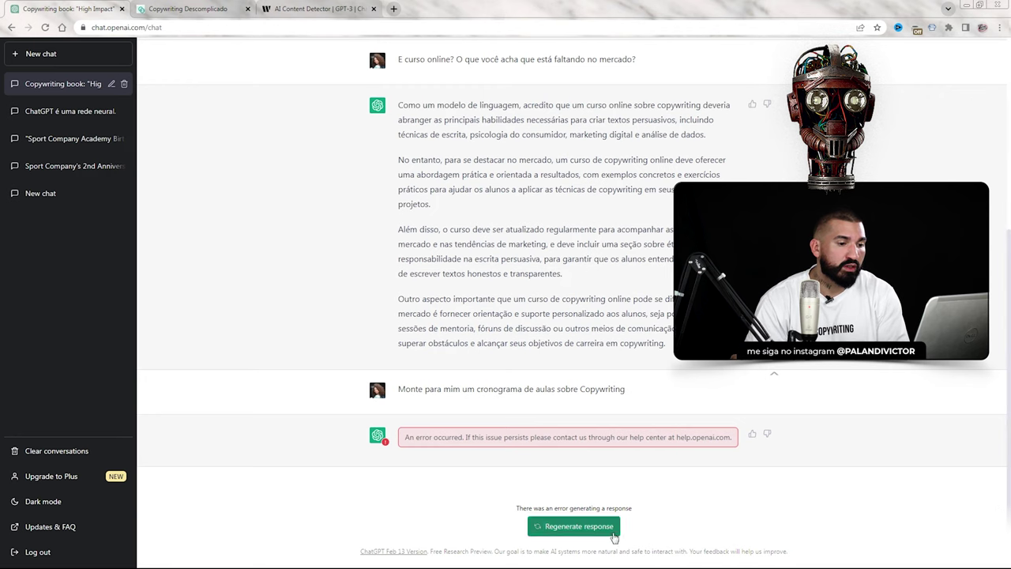
click(589, 529)
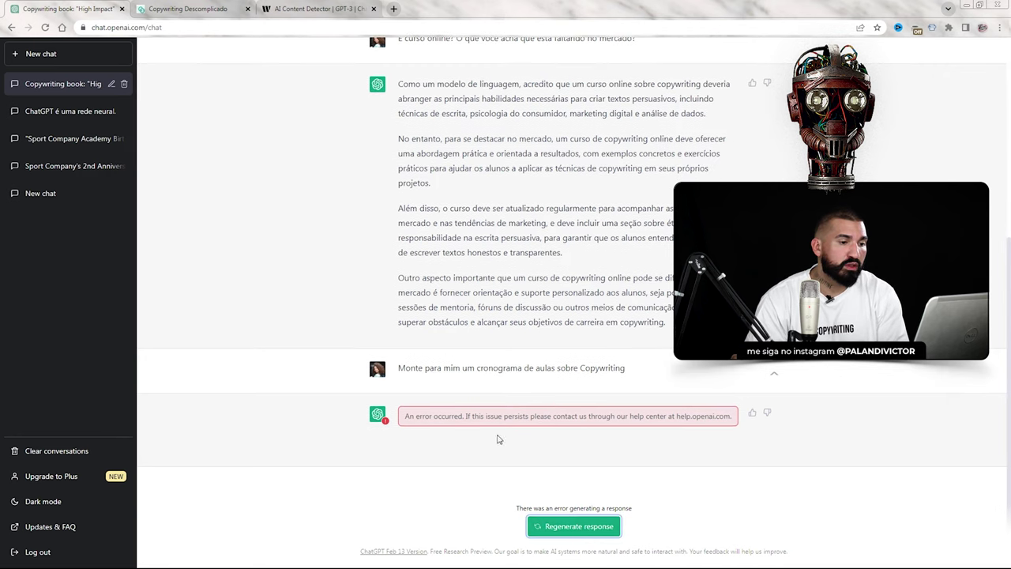
Copy the sent class-schedule prompt from the conversation and reload the page.
drag(629, 370, 400, 367)
key(ctrl+c)
key(F5)
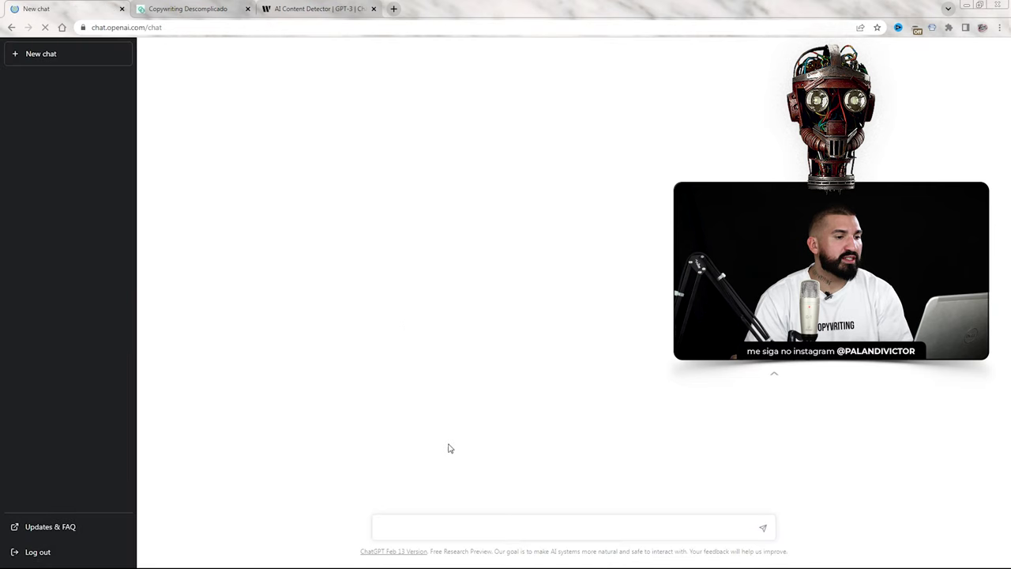
Reopen the "Copywriting book" conversation and send the copied class-schedule prompt there.
click(434, 523)
key(ctrl+v)
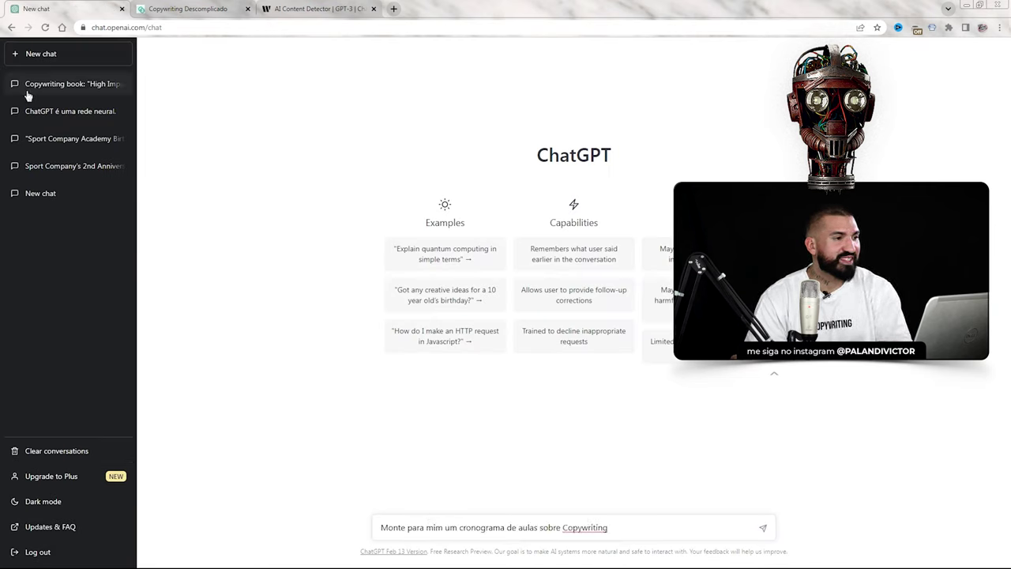
click(74, 88)
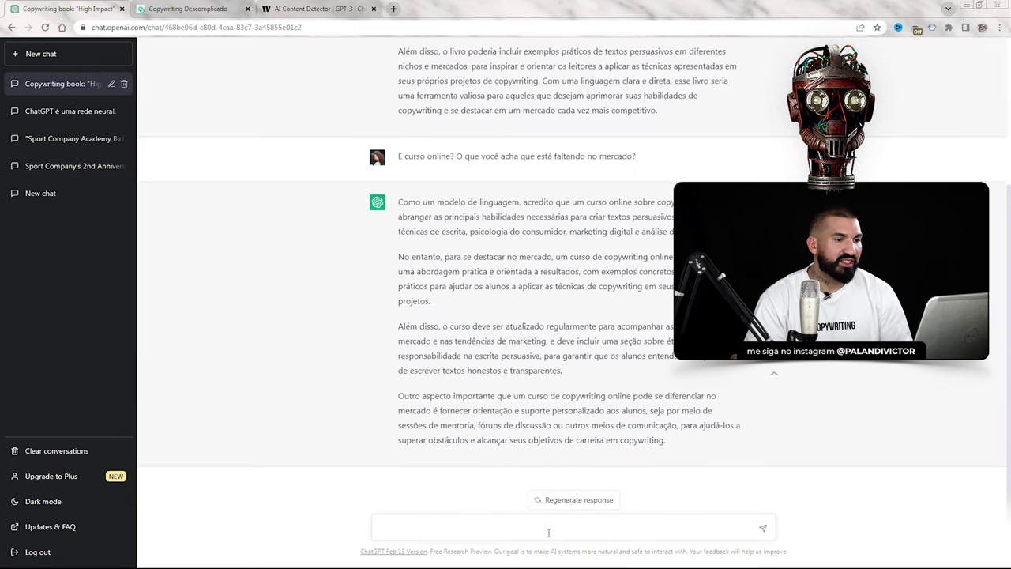
click(549, 532)
key(ctrl+v)
key(Return)
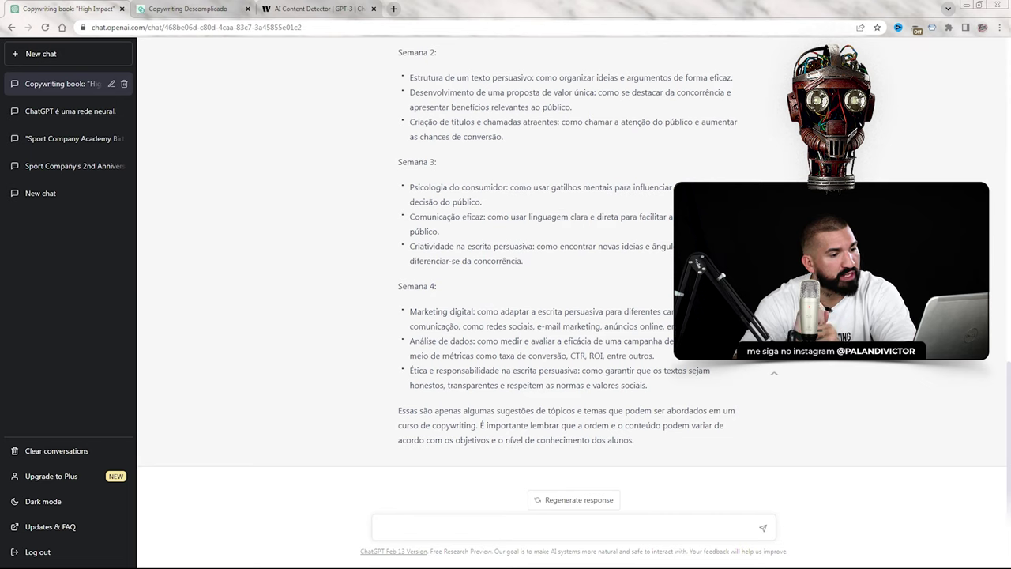
Review the weekly class schedule and send the prompt "Ideias de títulos de livros de Copywriting".
drag(412, 369, 585, 382)
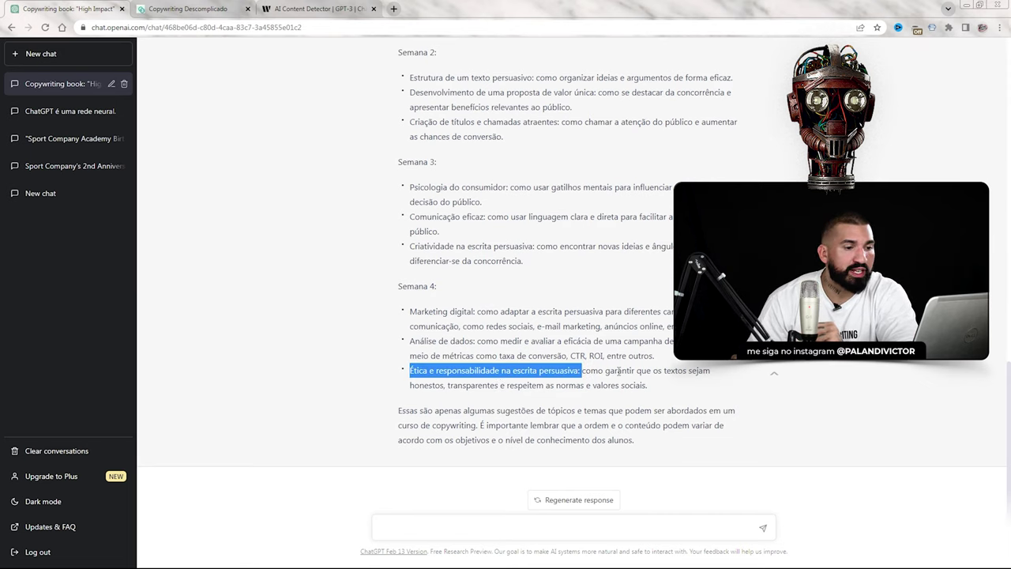
scroll(667, 370, up, 3)
scroll(605, 323, down, 3)
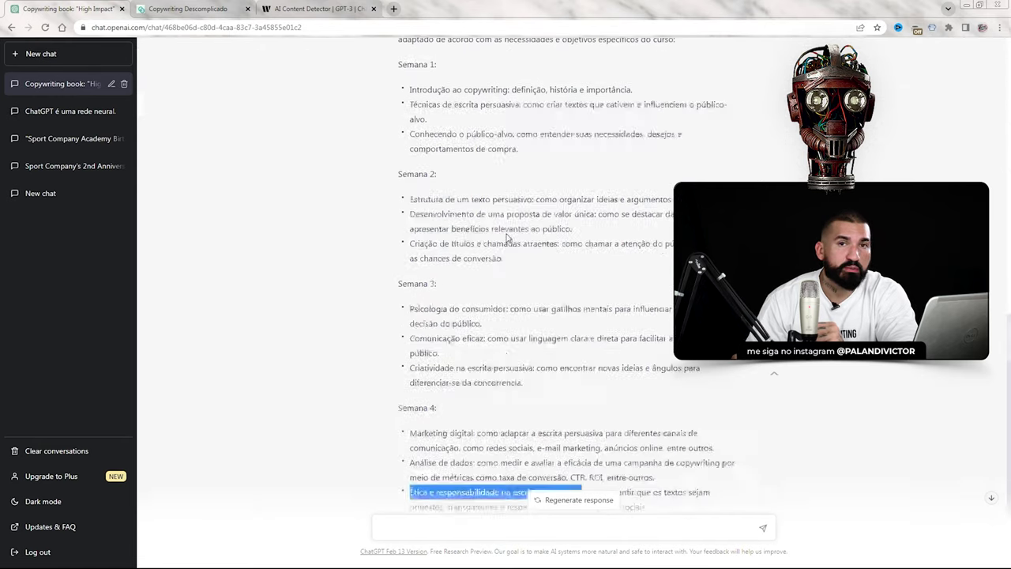
scroll(541, 270, up, 3)
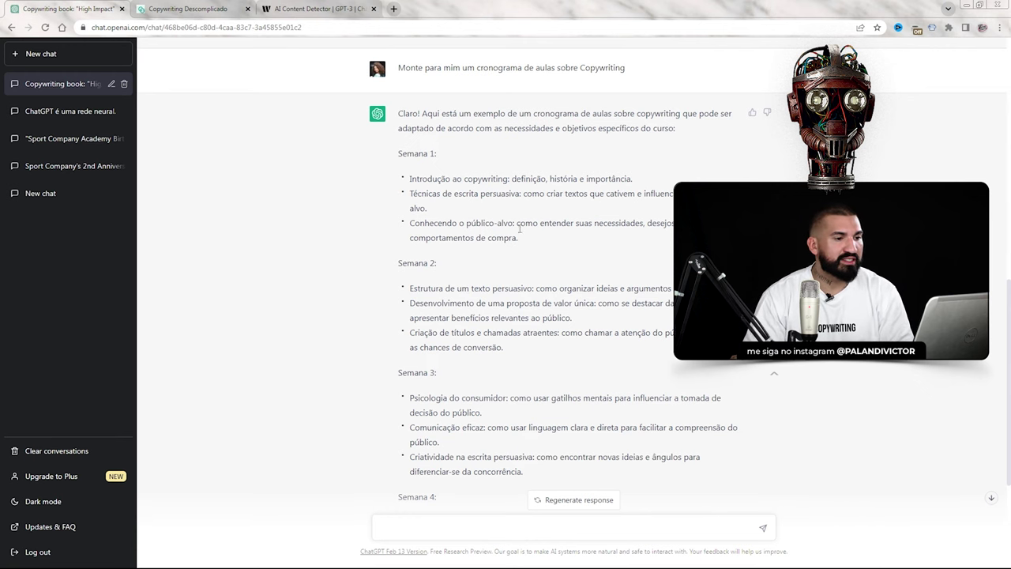
scroll(520, 275, up, 8)
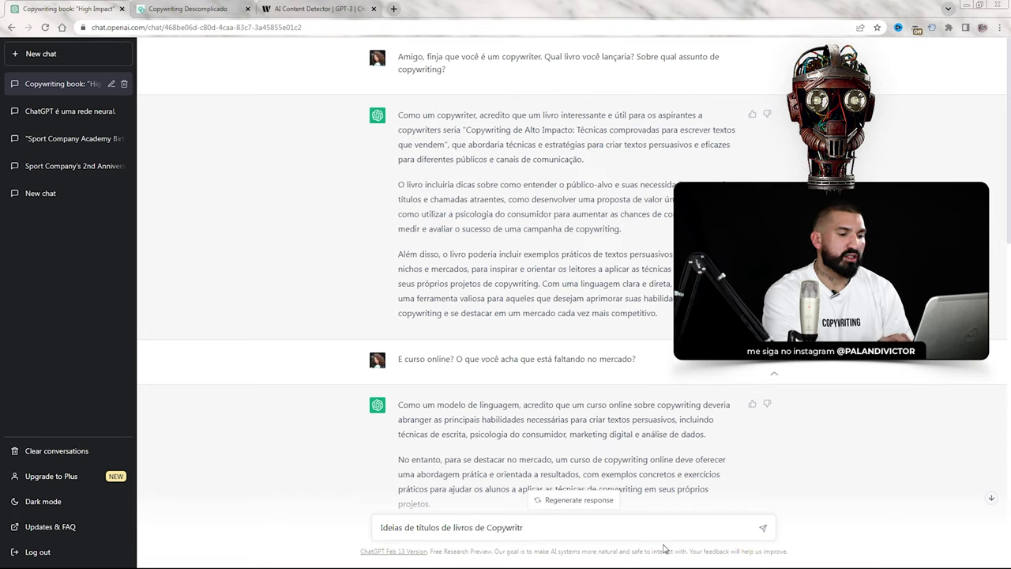
key(Return)
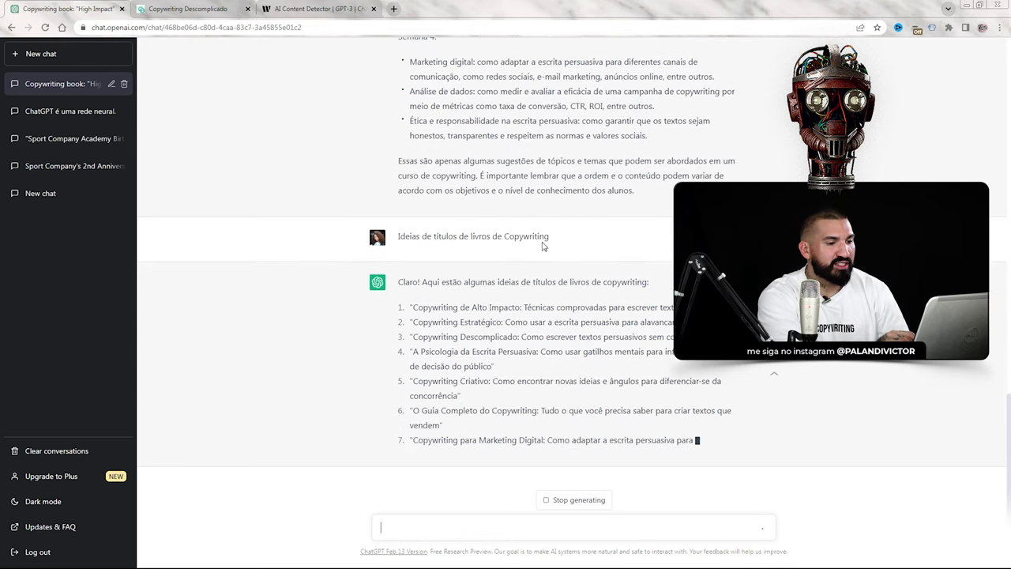
Reply in Portuguese that Copywriting Descomplicado already exists, naming its author, and ask "Você já leu?".
text(Copywriting Descomplicado j)
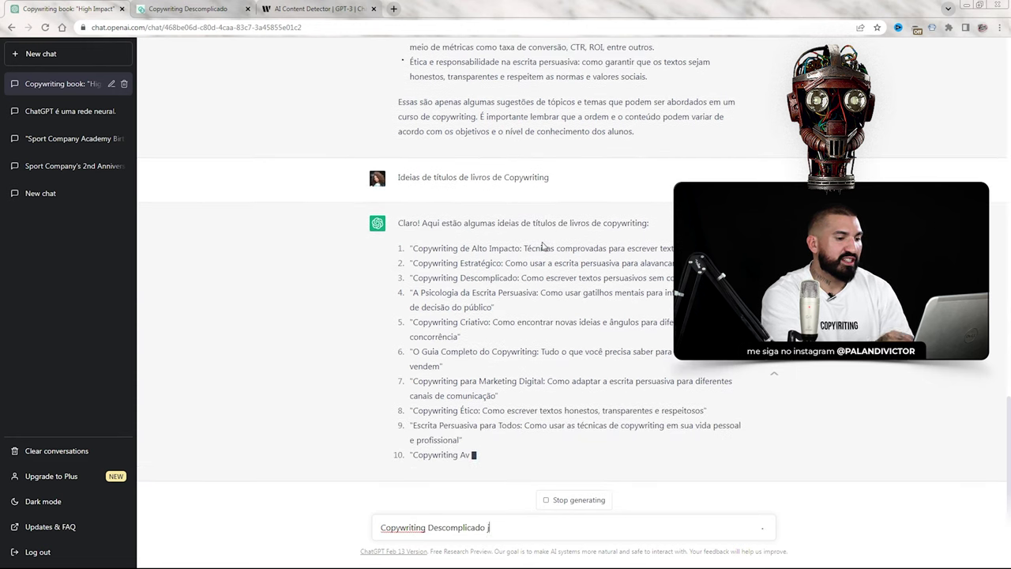
text(á existe e foi es)
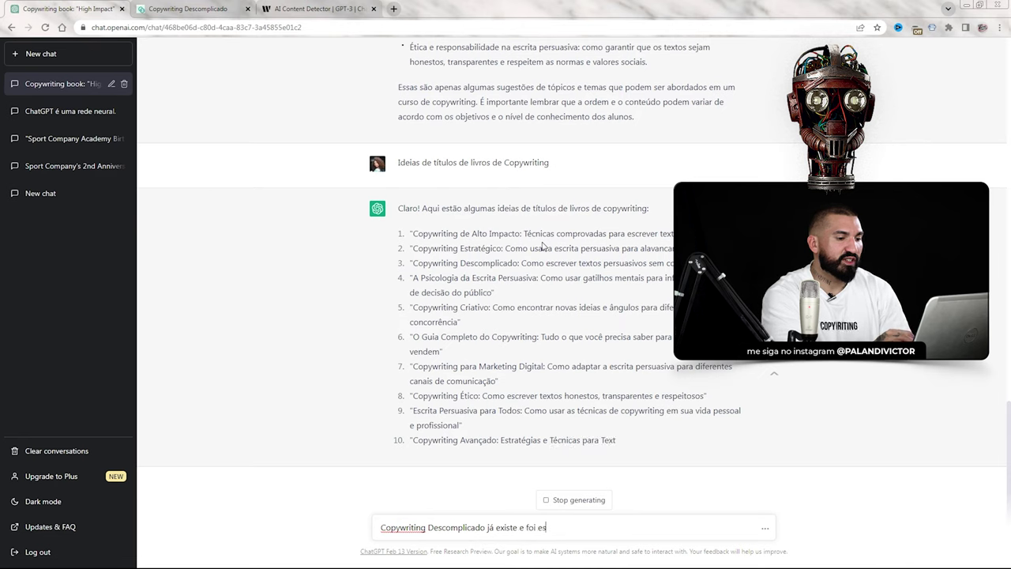
text(crito pelo Victor Palandi. Você já leu?)
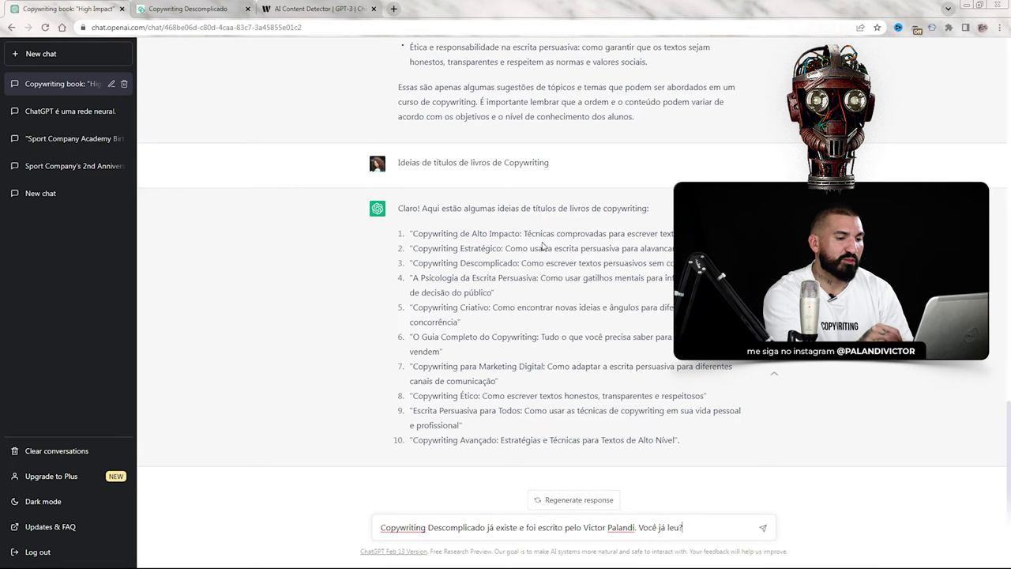
key(Return)
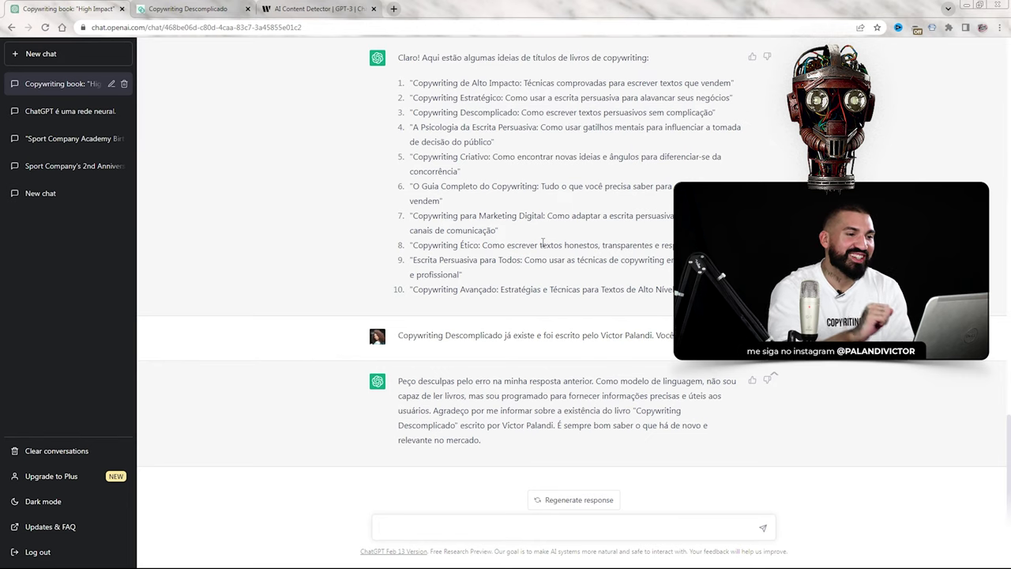
drag(413, 112, 521, 116)
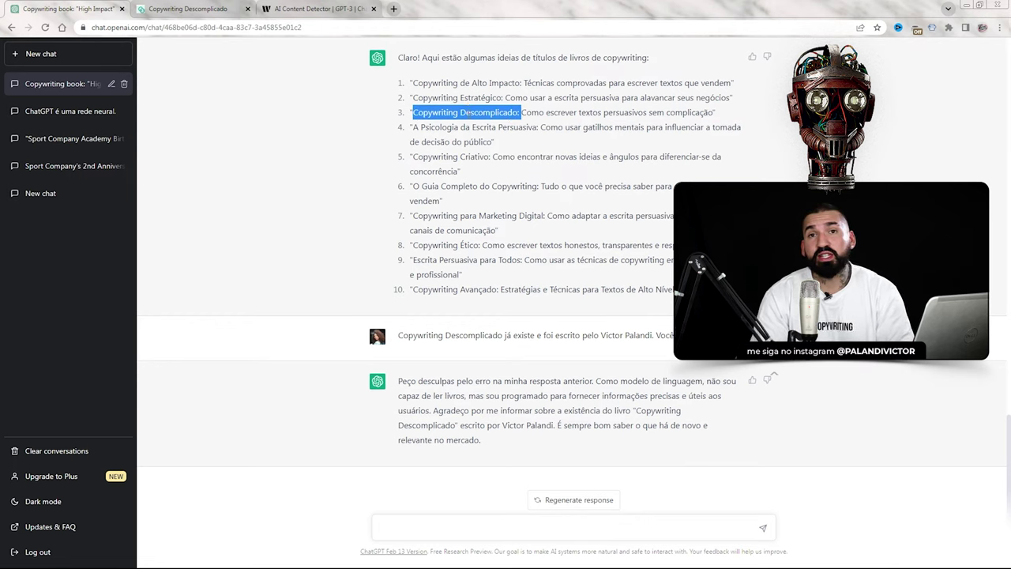
click(468, 101)
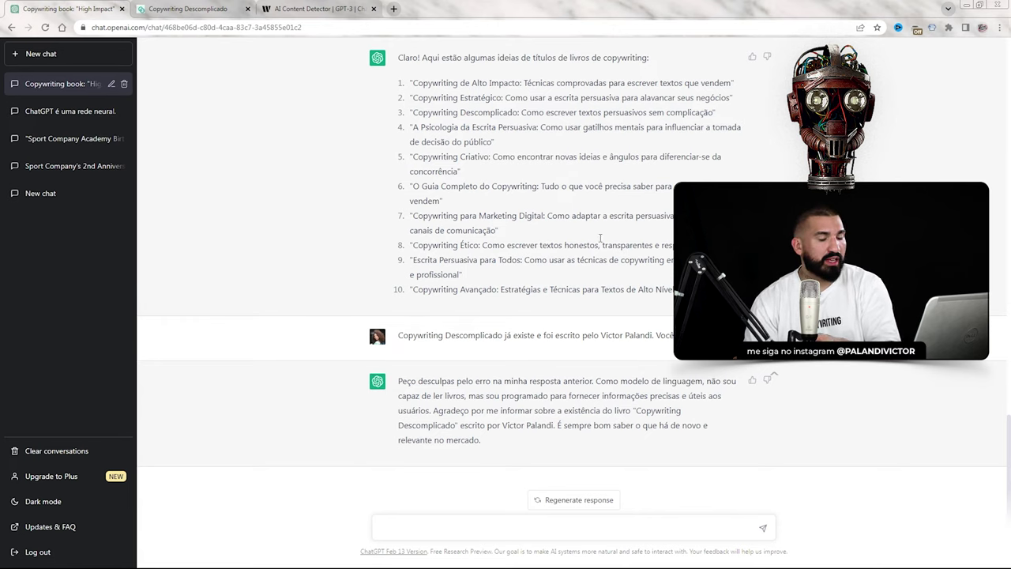
Ask in Portuguese which arguments it would use, as a seller of Copywriting Descomplicado, to convince people to buy that author's book.
click(517, 524)
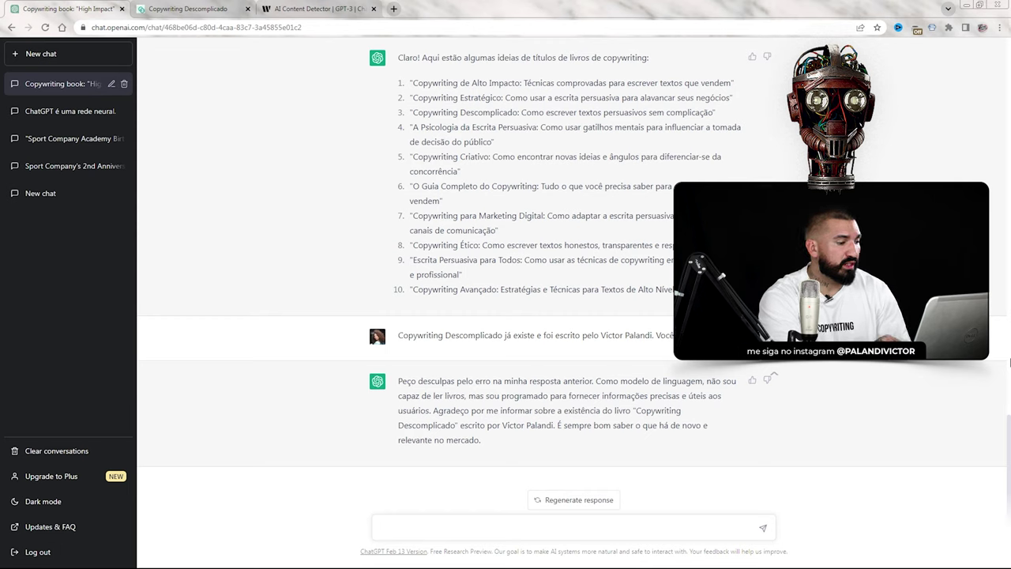
text(Finja que vo)
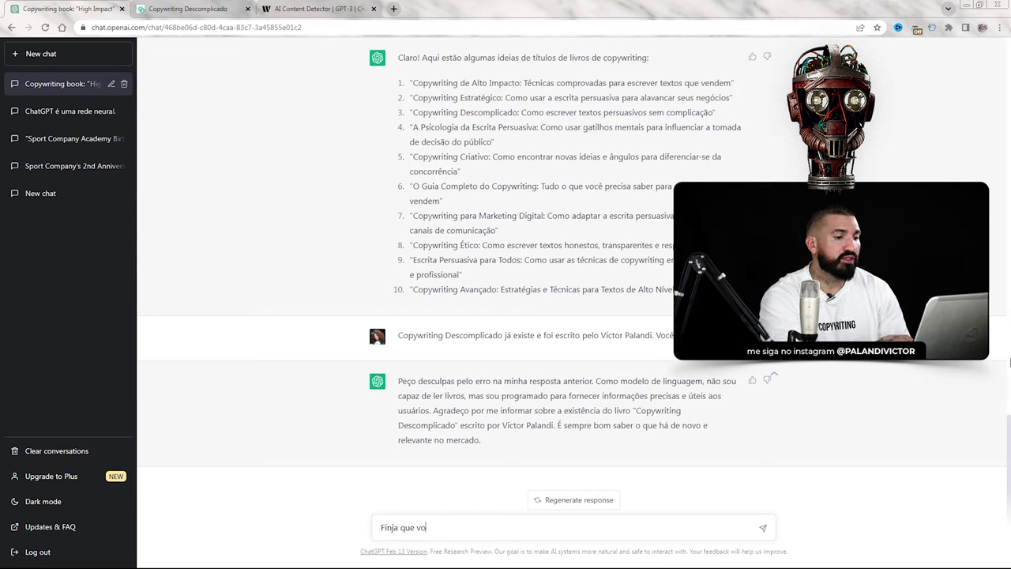
text(cê é vendedor)
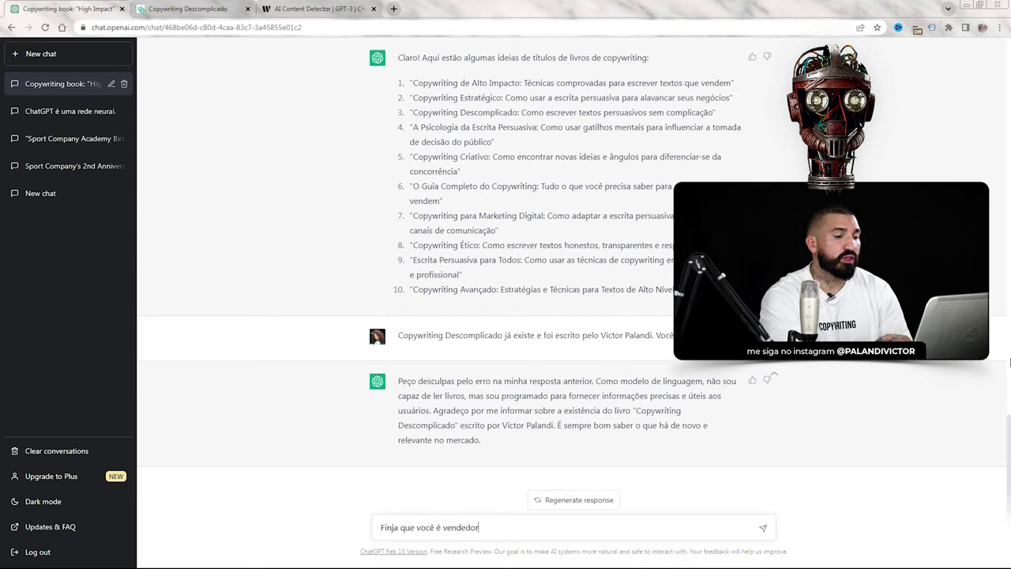
text( do livro Cop)
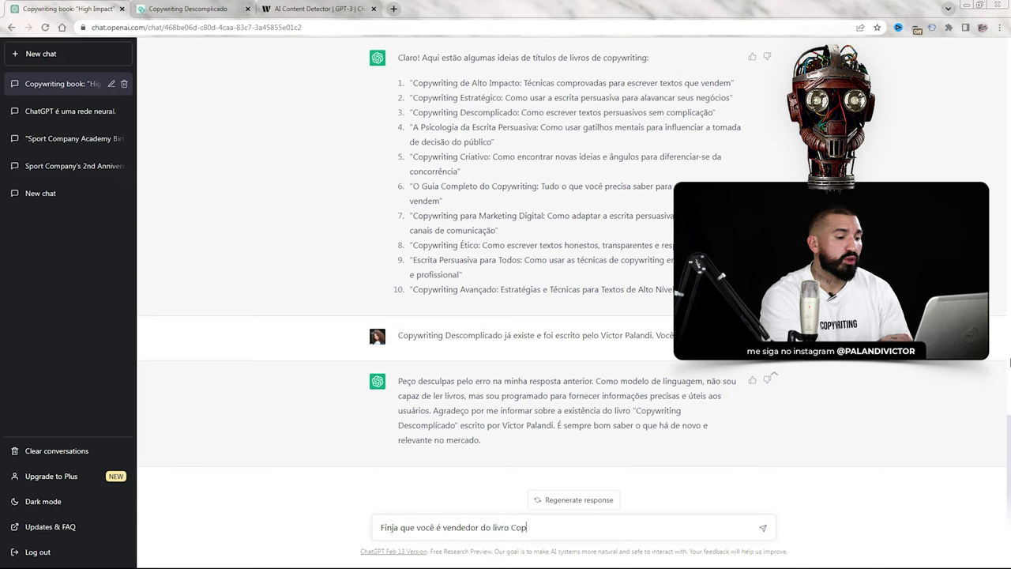
text(ywriting Descomp)
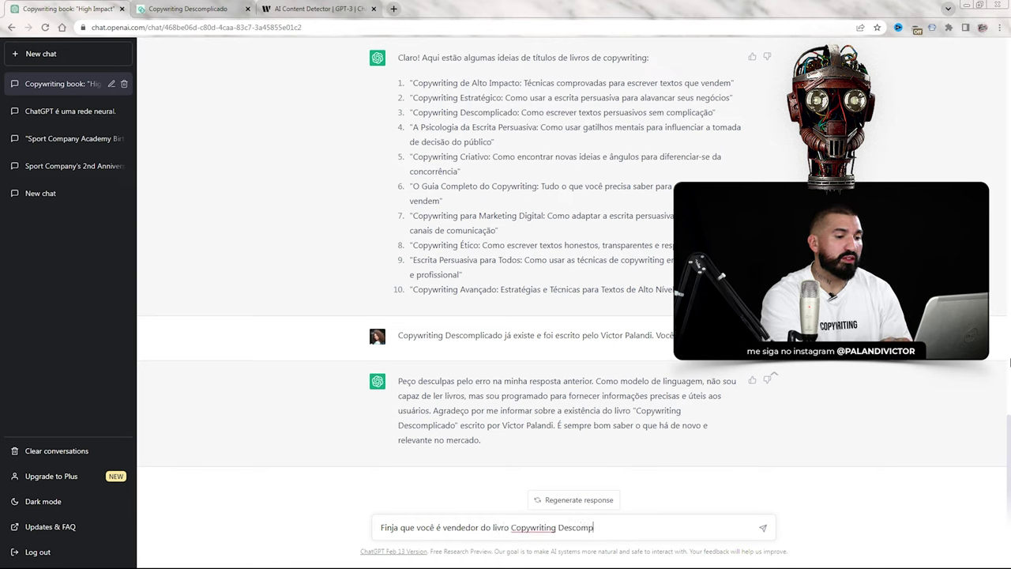
text(licado. Quais argumentos você usaria para convencer as pessoas)
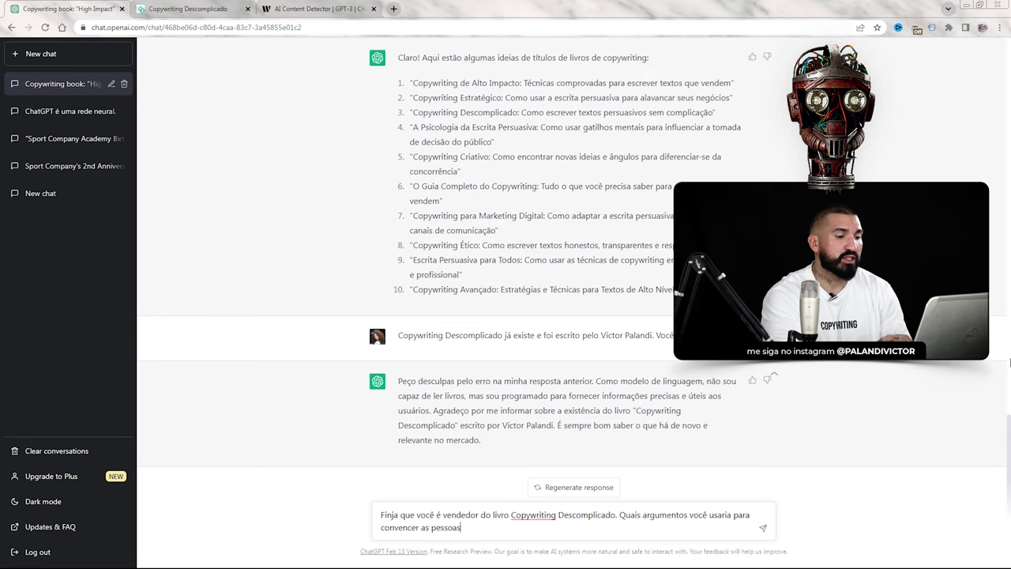
text( a comprarem esse l)
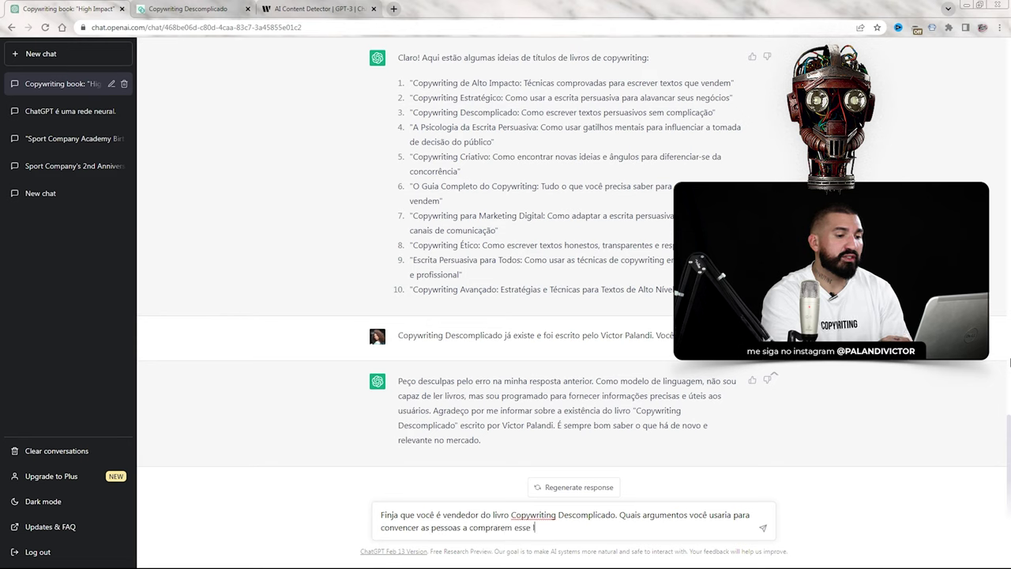
text(ivro do Victor P)
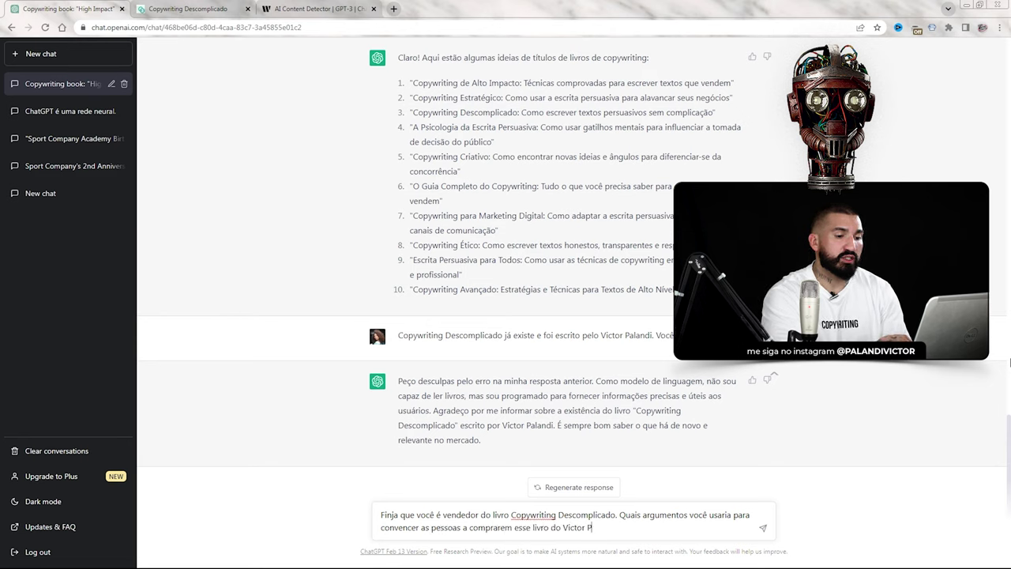
text(alandi?)
key(Return)
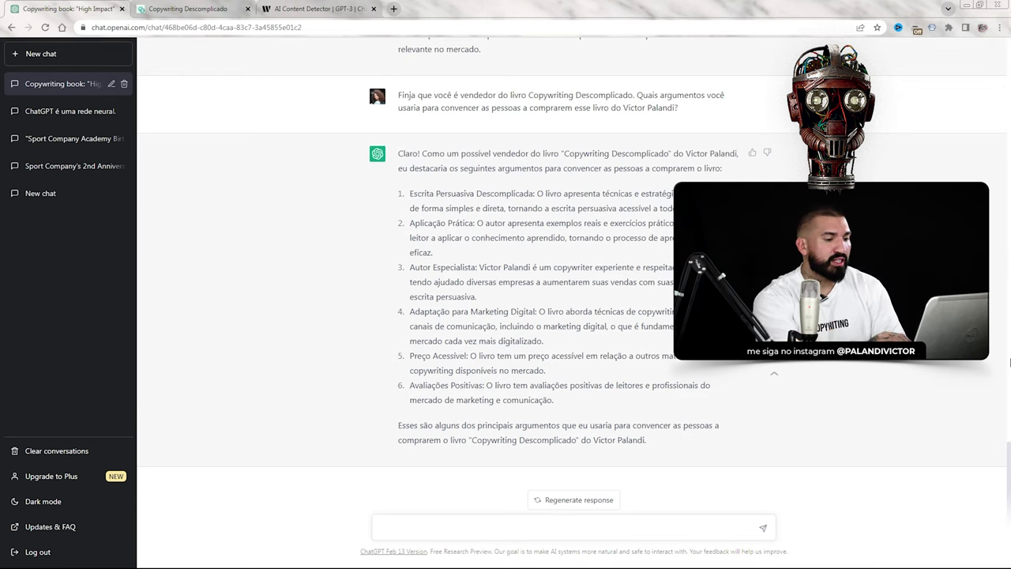
Request Instagram posts based on the listed arguments with a prompt beginning "Quero fazer um post de Instagram para cada argumento".
text(uero fazer um post de Insta)
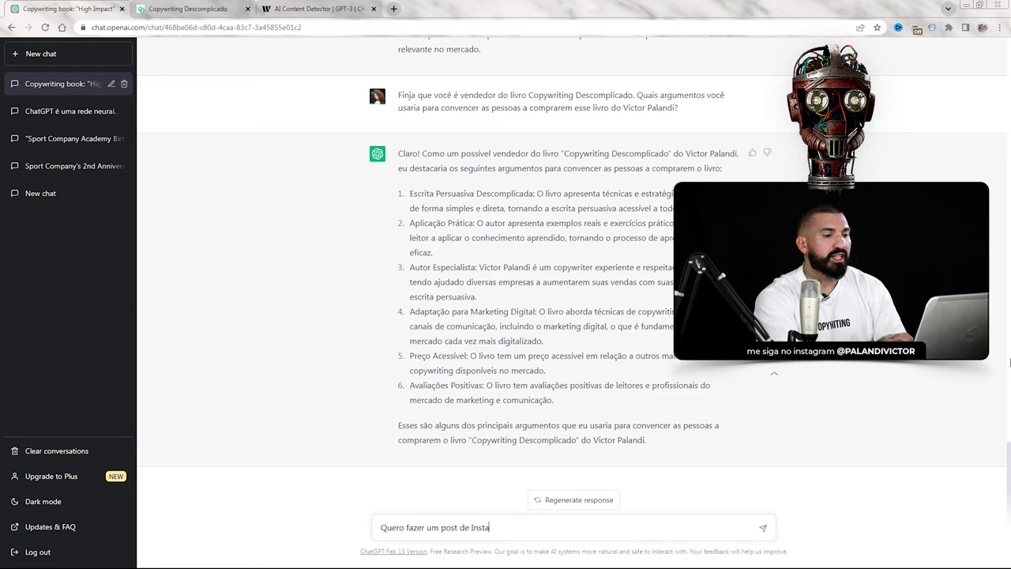
text(gram para cada)
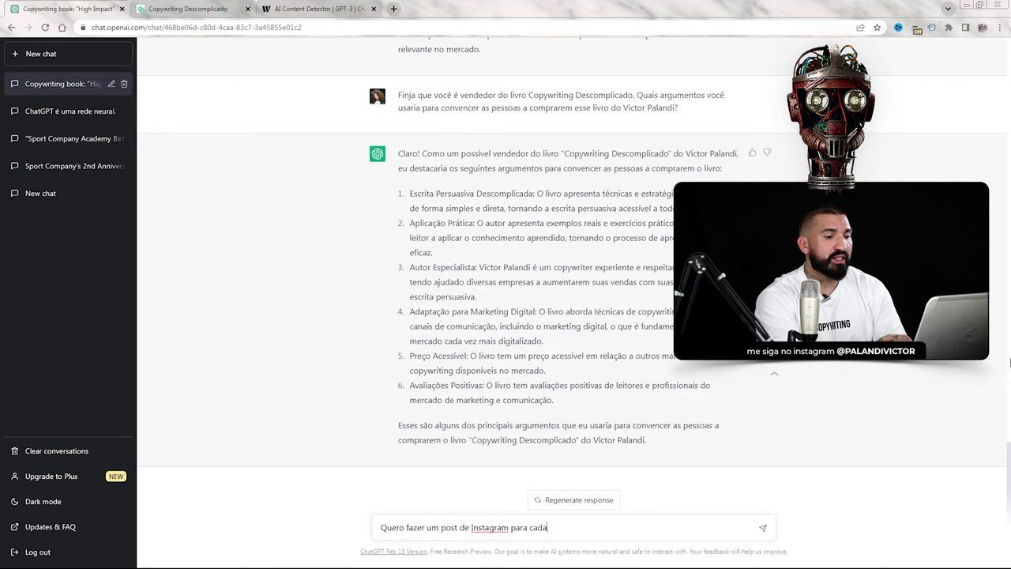
text( argumen)
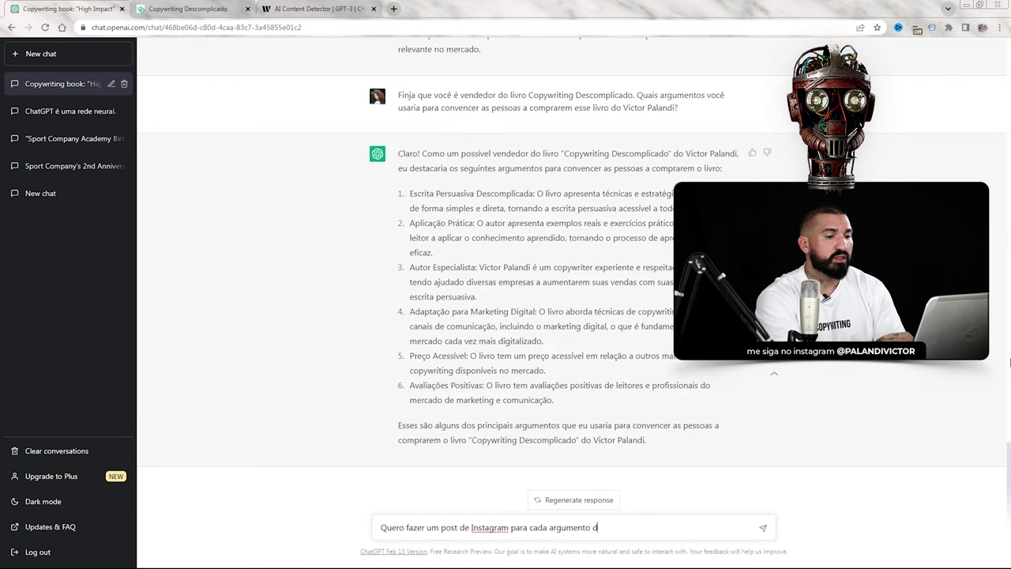
text(to acima)
key(Return)
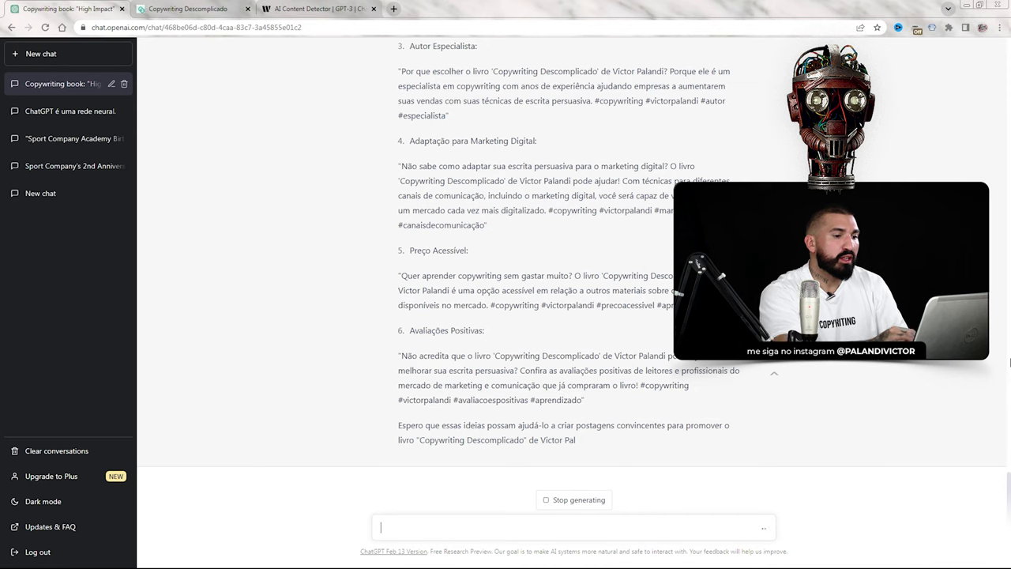
Send the prompt "Muito legal! Quero fazer um vídeo para YouTube sobre o livro Copywriting Descomplicado. Pode montar um roteiro para mim?".
text(legal! Quewro fazer um vídeo pa)
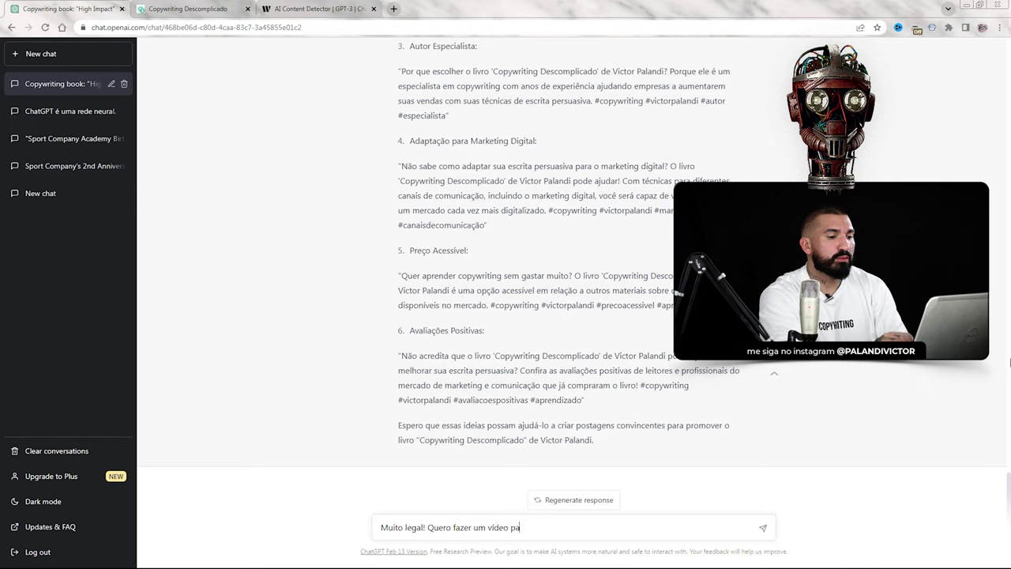
text(ra YouTube sobre o)
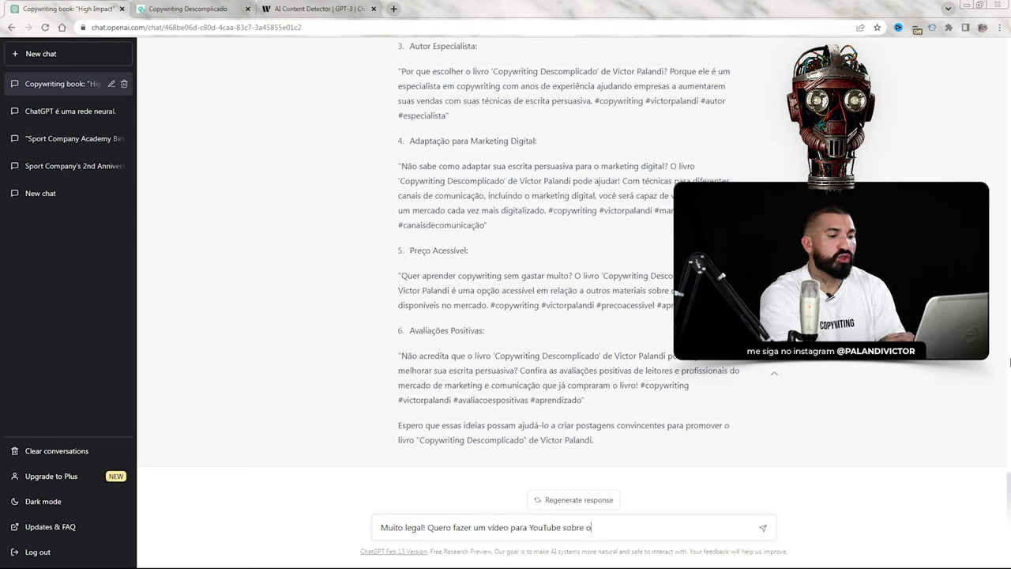
text( livro Copywriting)
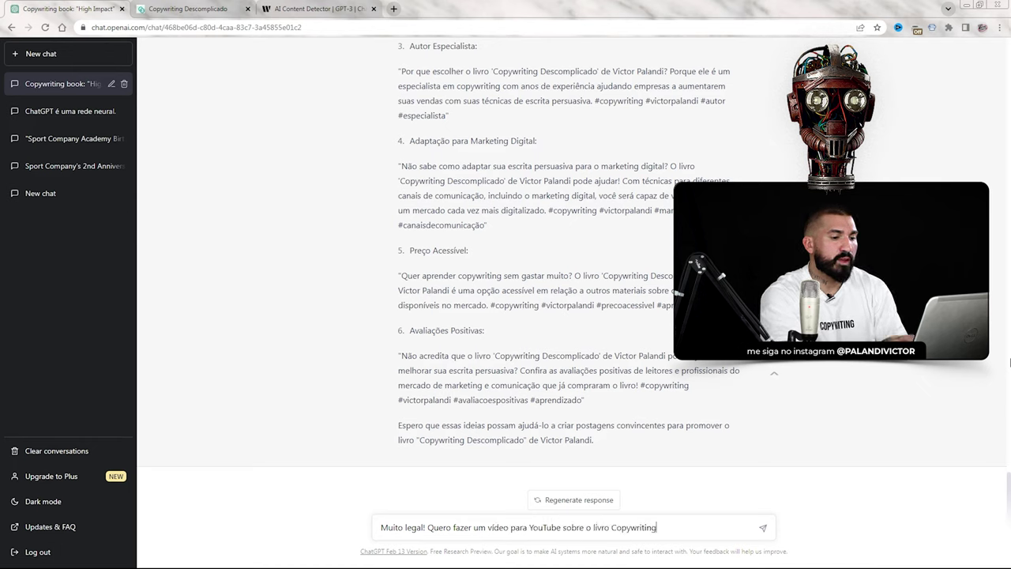
text( Descomplicado.)
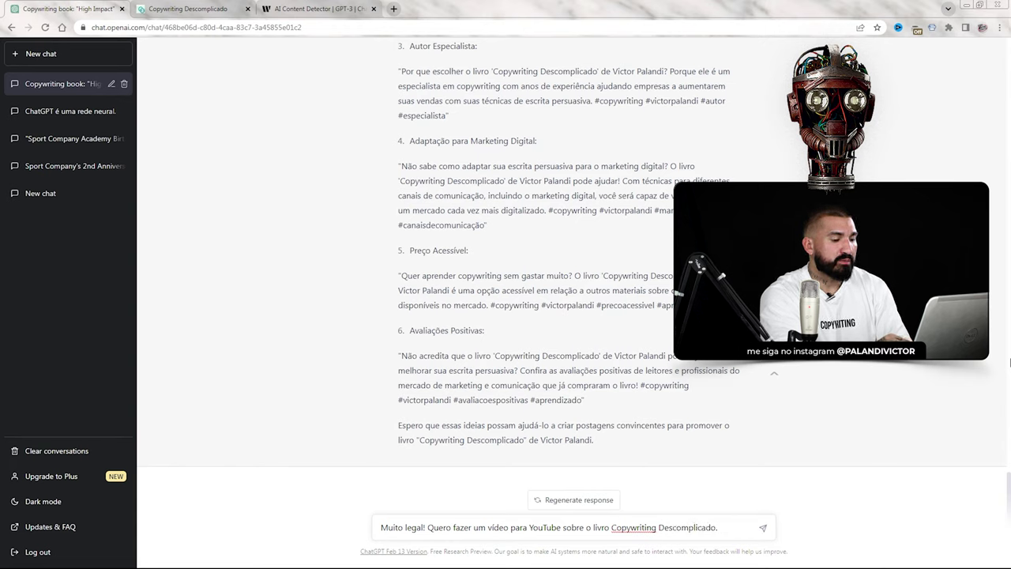
text(Pod)
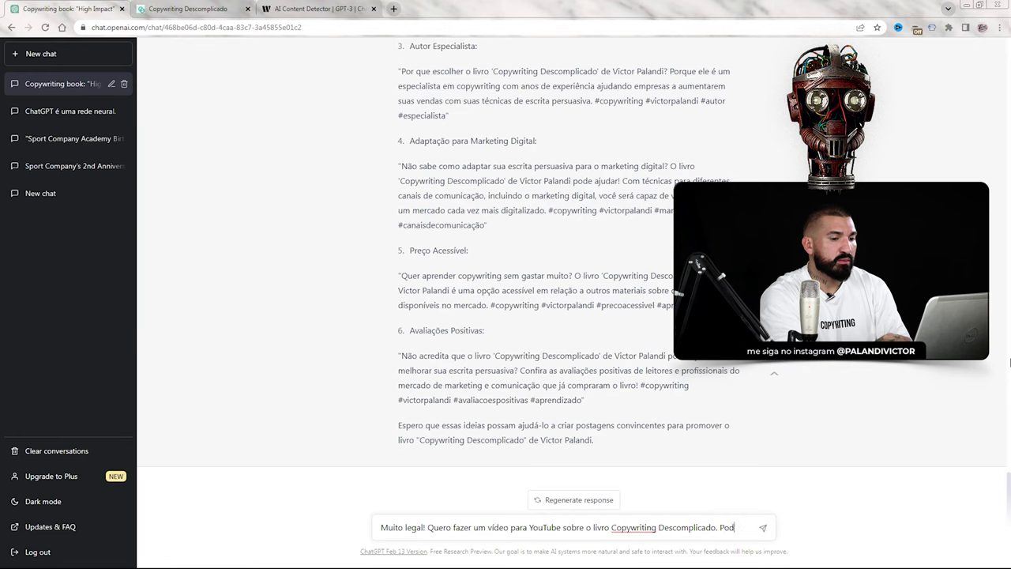
text(e monta)
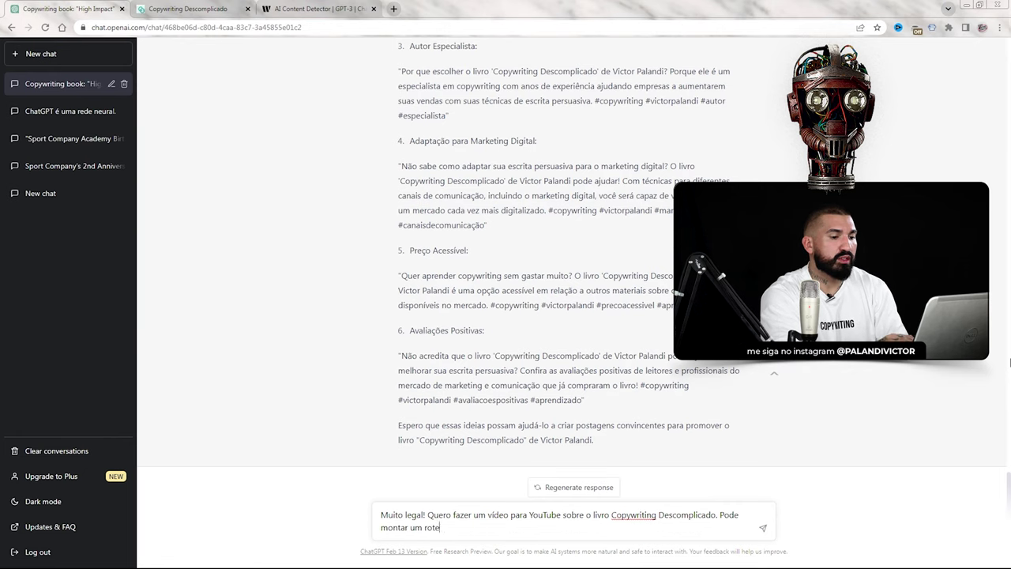
text(r um roteiro para mim?)
key(Return)
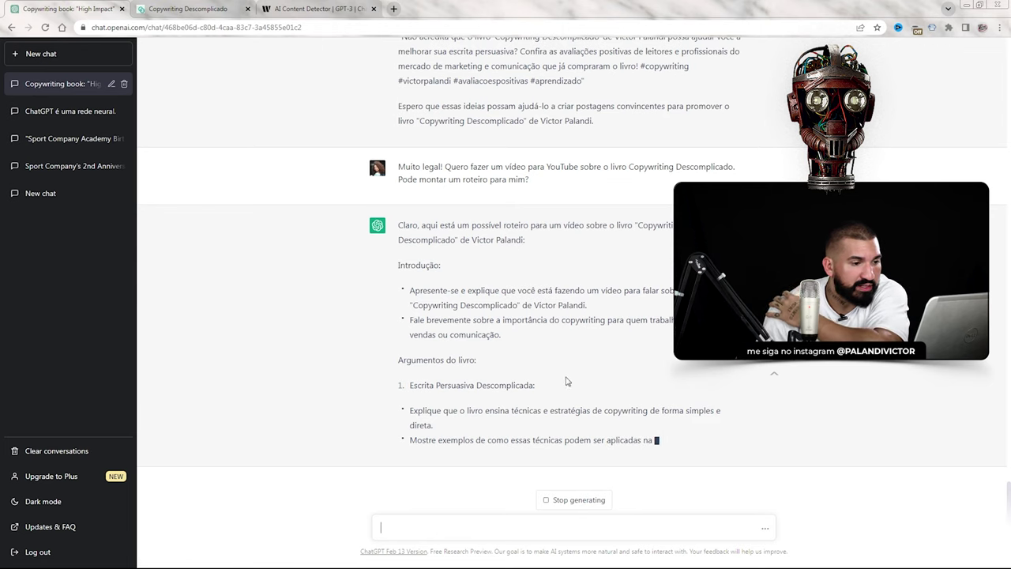
Stop the generation of the YouTube video script and return to the message input.
click(579, 505)
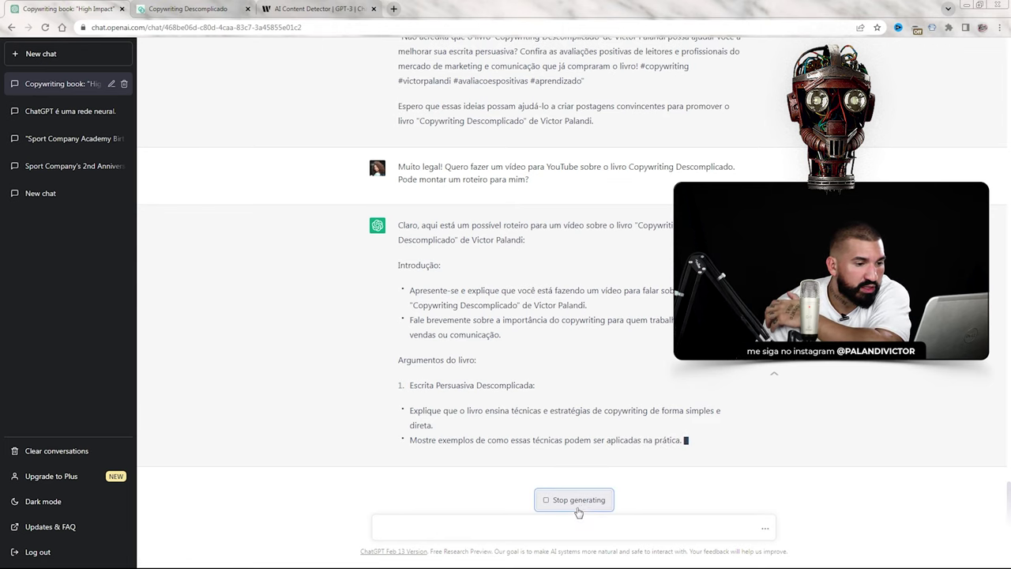
click(508, 534)
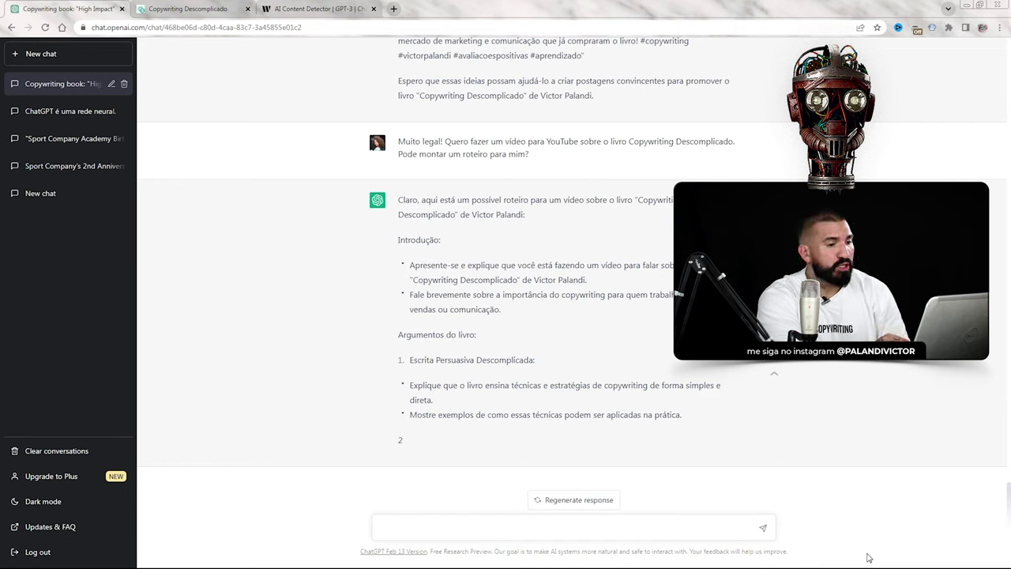
text(Titulos d)
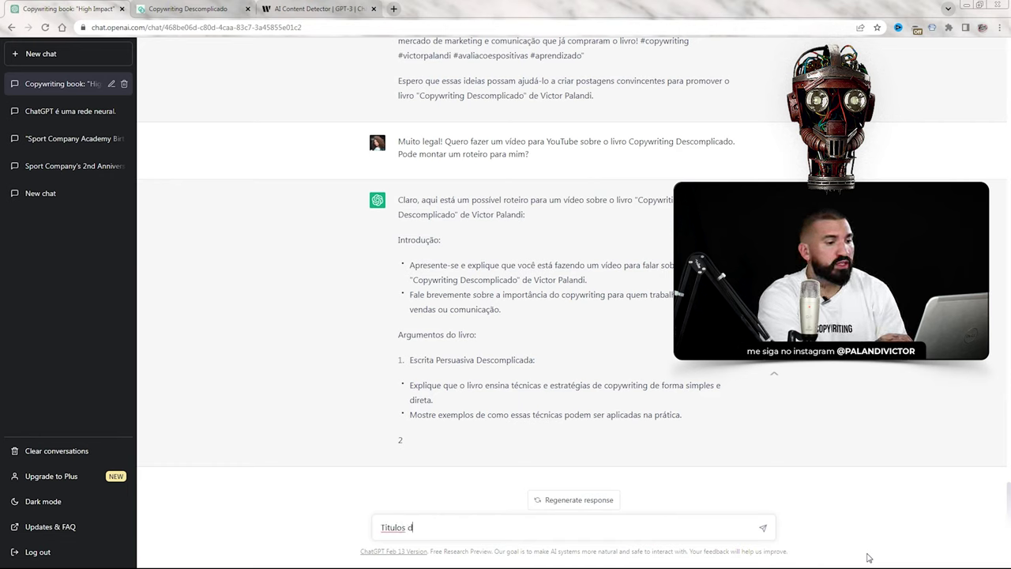
text(e vídeo)
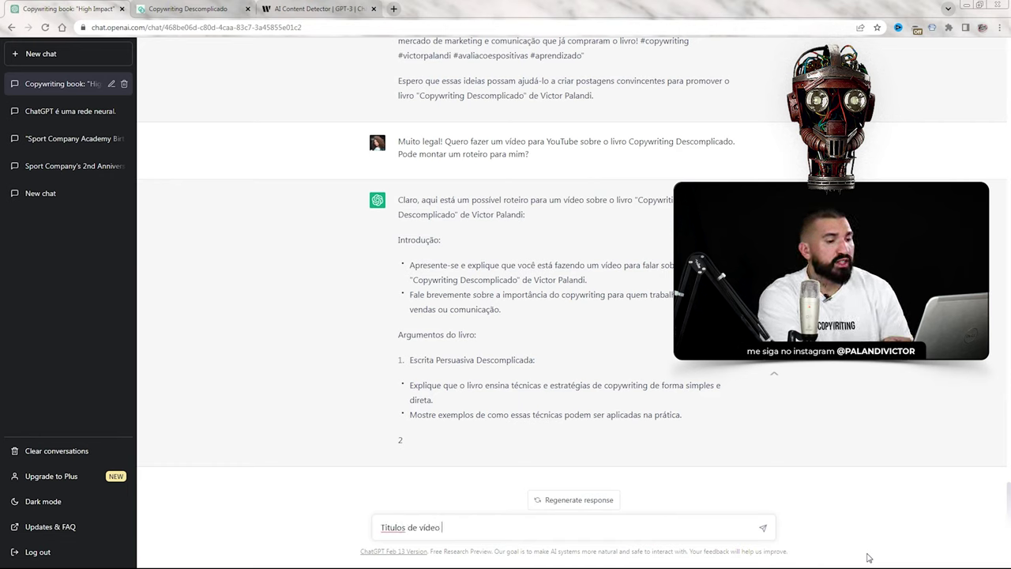
key(BackSpace)
key(BackSpace)
key(BackSpace)
key(BackSpace)
key(BackSpace)
key(BackSpace)
key(BackSpace)
key(BackSpace)
key(BackSpace)
key(BackSpace)
key(BackSpace)
key(BackSpace)
key(BackSpace)
key(BackSpace)
key(BackSpace)
key(BackSpace)
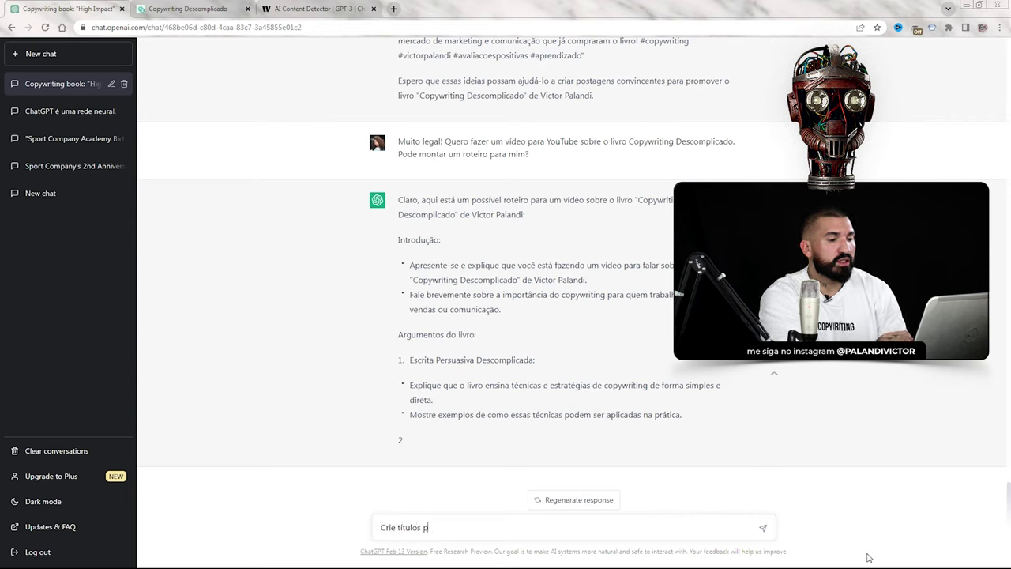
Request video titles for the script with the prompt "Crie títulos para esse vídeo acima".
text(deo acima)
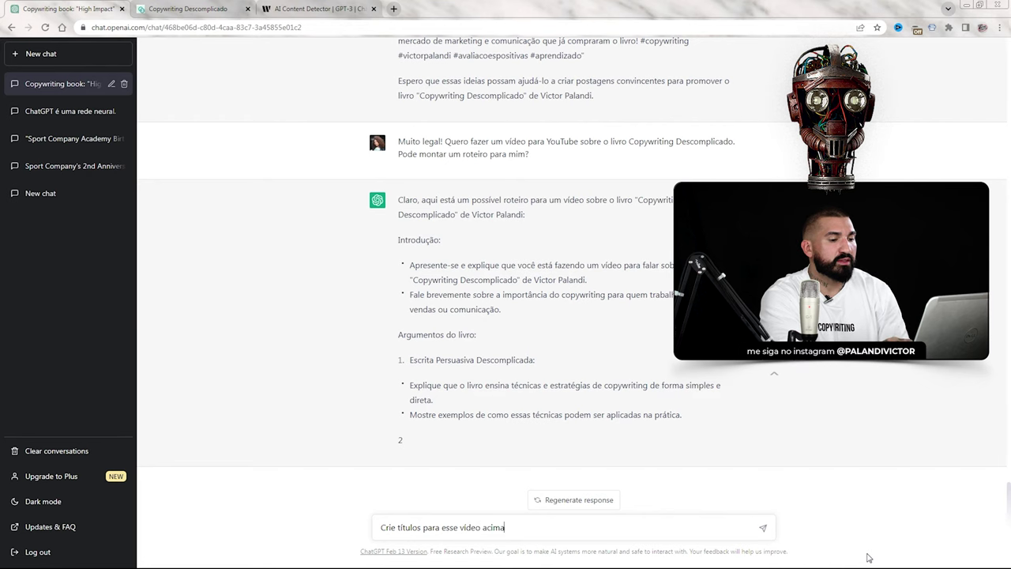
key(Return)
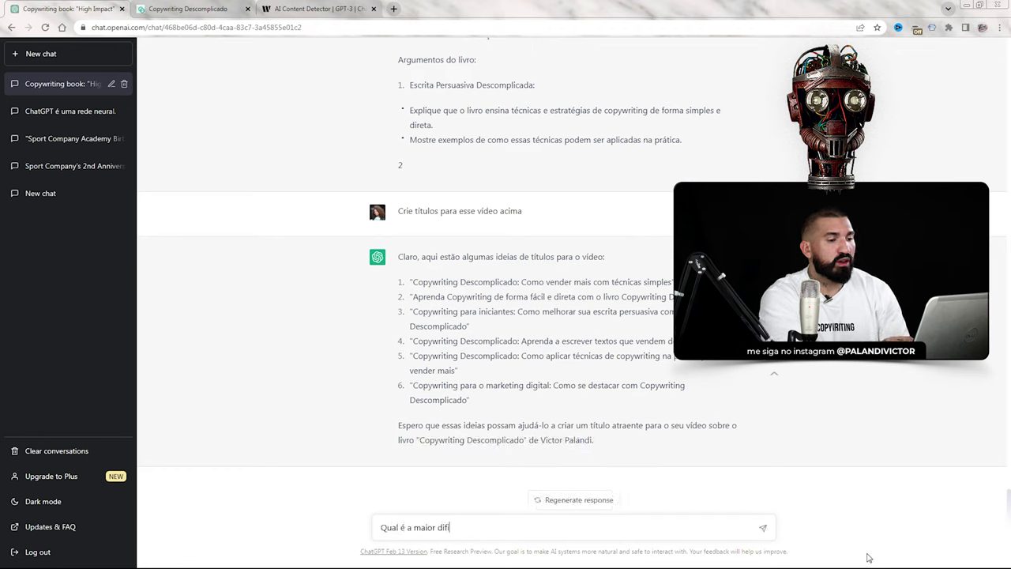
Ask "Qual é a maior dificuldade de quem está aprendendo Copywriting?" in the same chat.
text(ade de quem est)
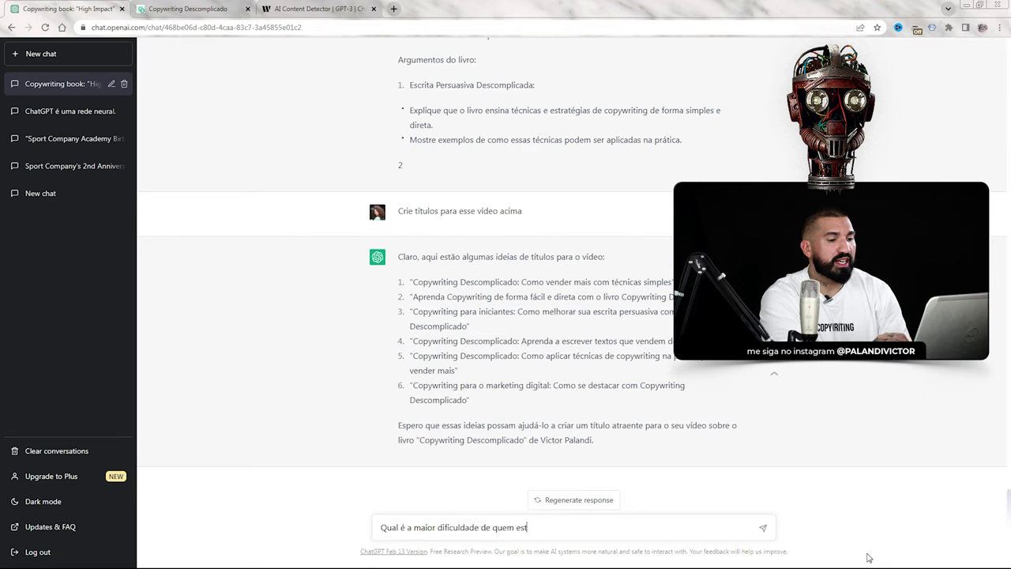
text(á aprender)
text(do Copywriting?)
key(Return)
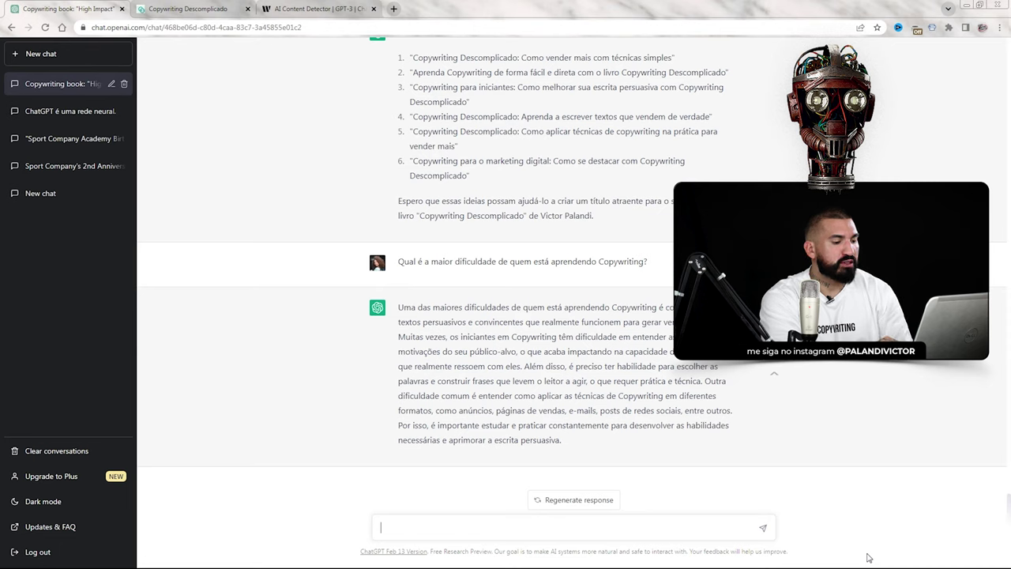
Send the prompt "Estude sobre o KopyFest, o maior evento de Copywriting do Brasil".
text(Estude sobre o KopuFest, o maior)
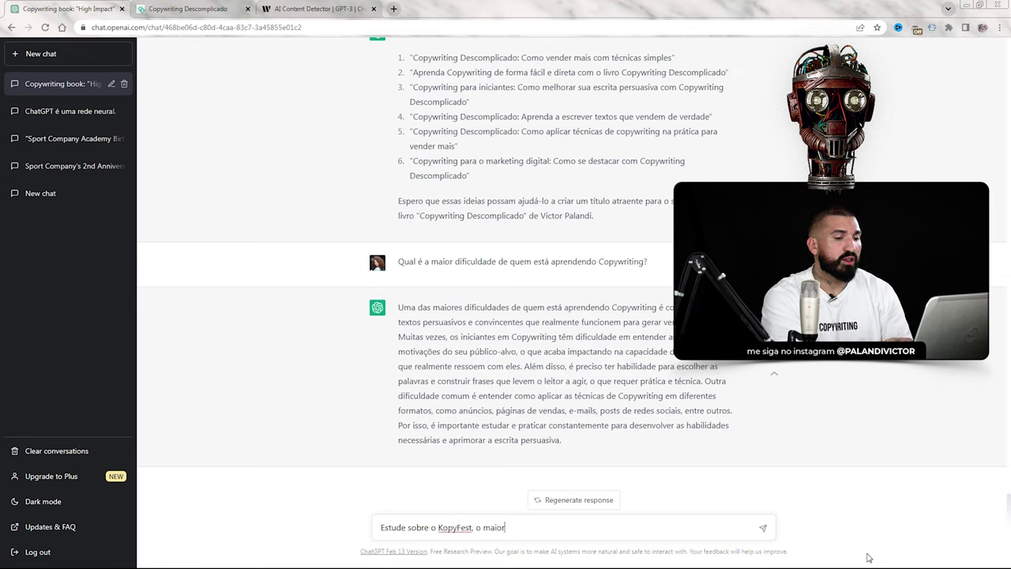
text( evento de Copywriting do Brasil)
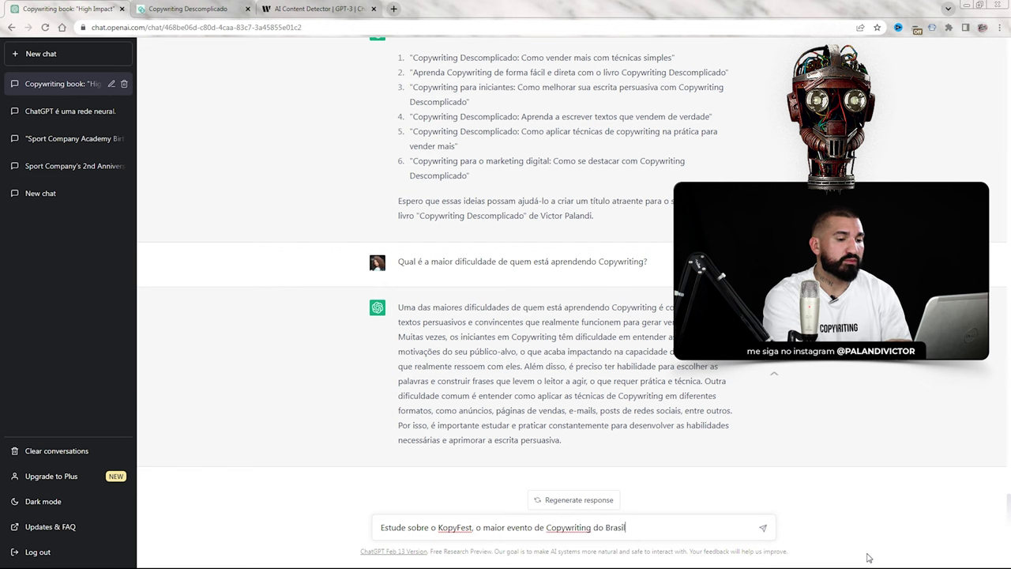
key(Return)
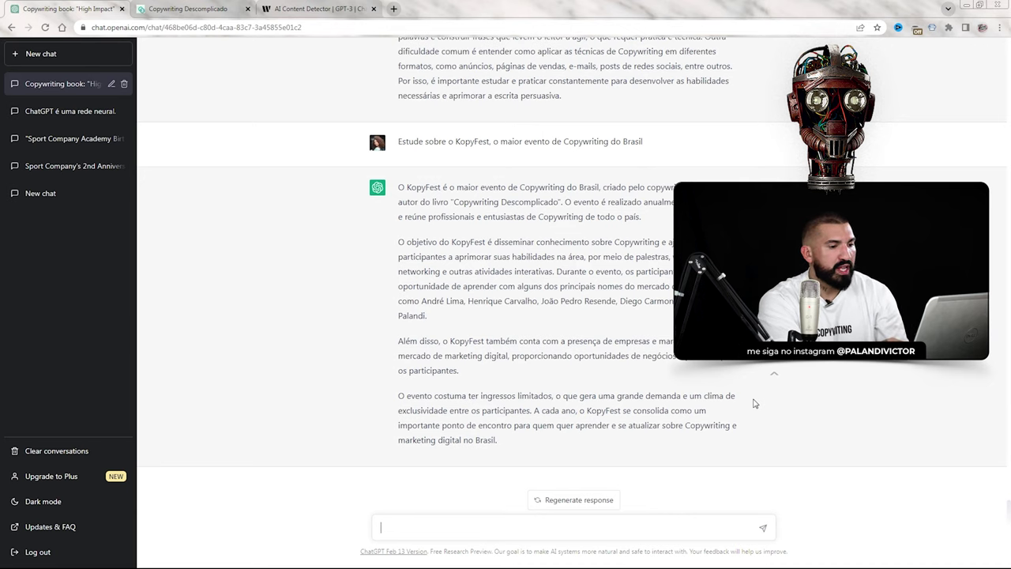
Send the prompt "Escreva um e-mail persuasivo anunciando que faltam poucos ingressos para o KopyFest 2023".
text(screva um e-)
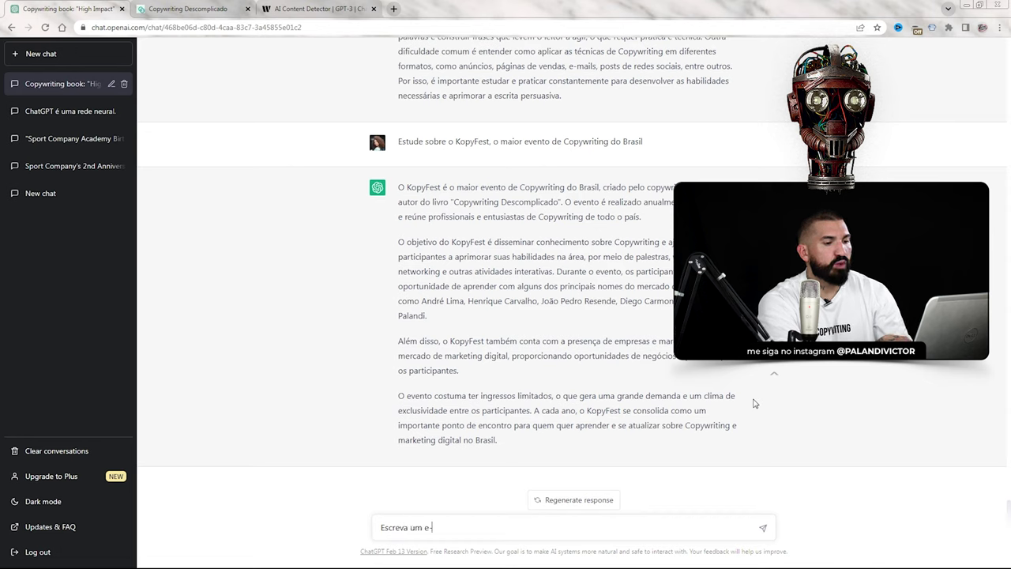
text(mail persuasivo anunciando que faltam poucos ingressos para)
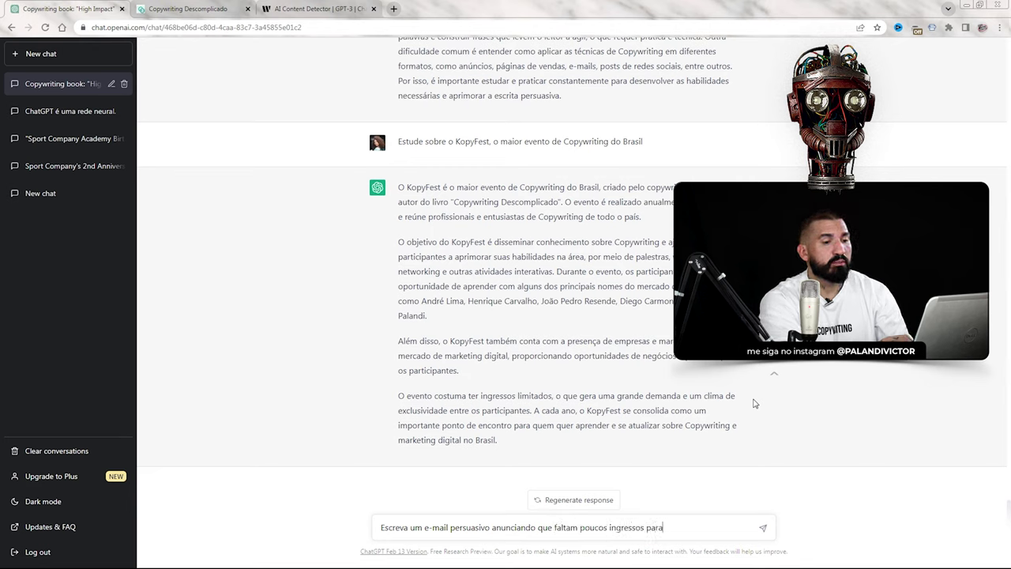
text(t 2023)
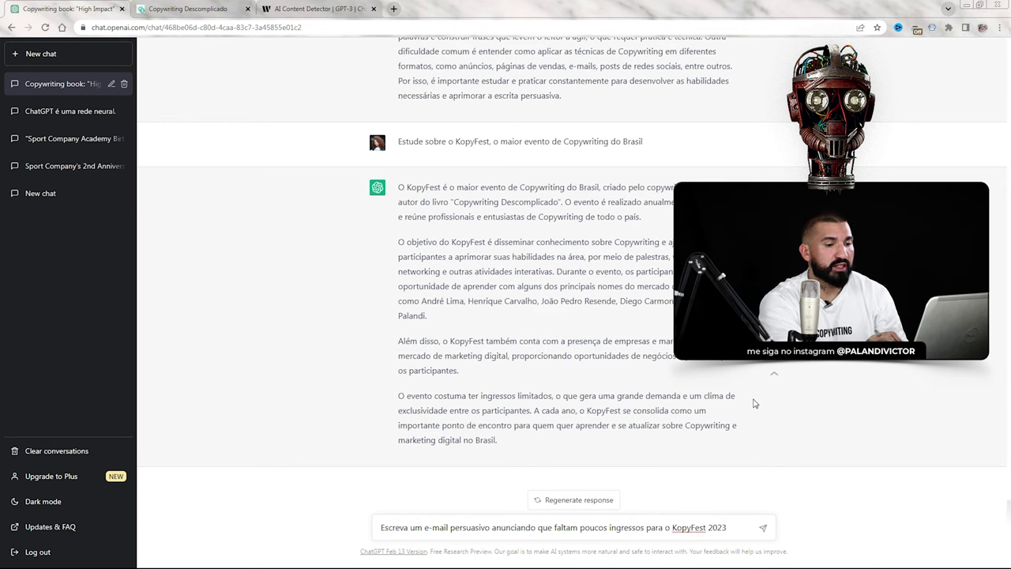
key(Return)
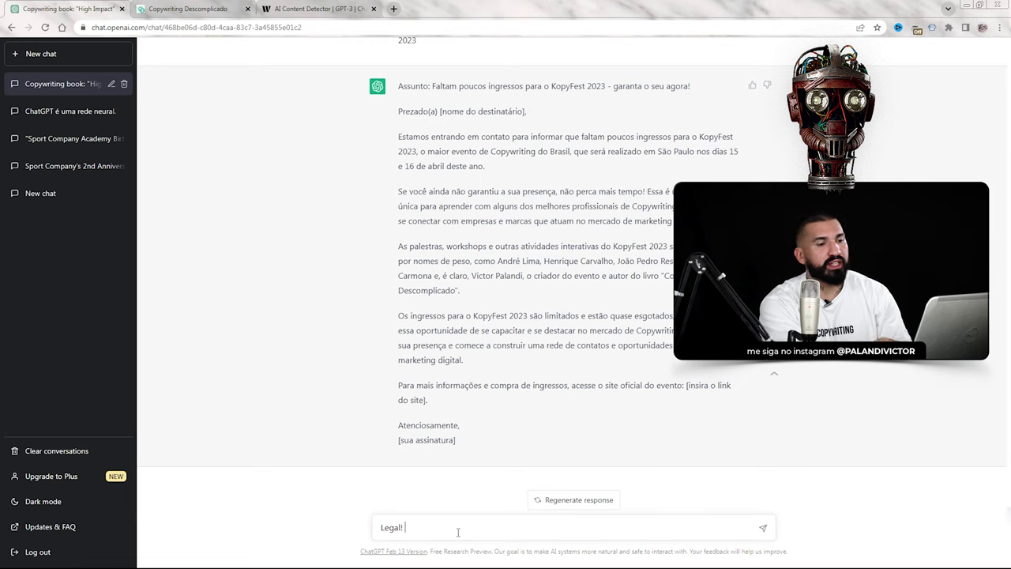
Send "Legal! Crie um cronograma de e-mails de 7 dias para gerar escassez sobre as vendas de ingresso", followed by "Escreva o e-mail do dia 01".
text(ograma de e-mails de 7 dias para gerar escassez sobre as vendas de ingresso)
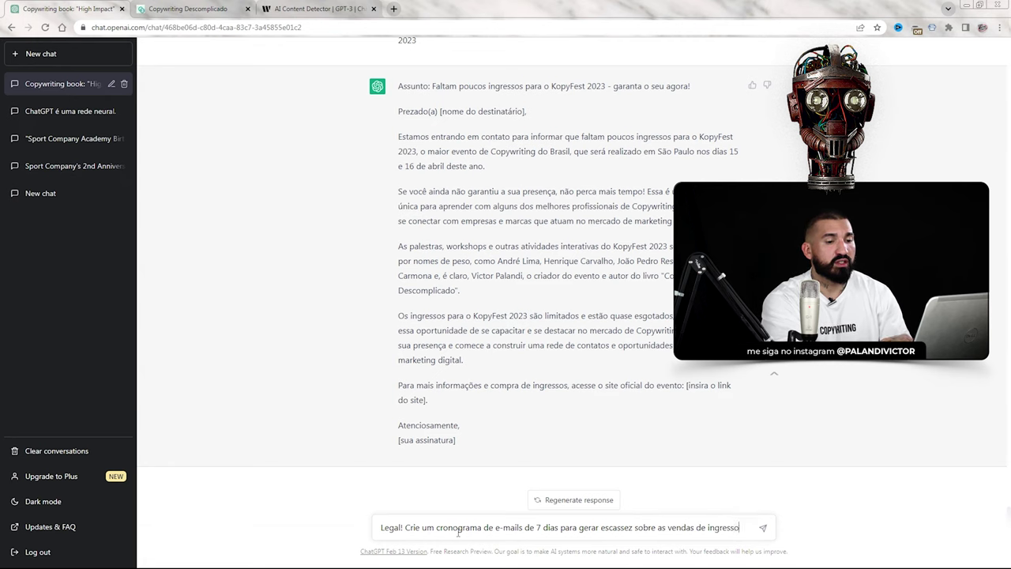
key(Return)
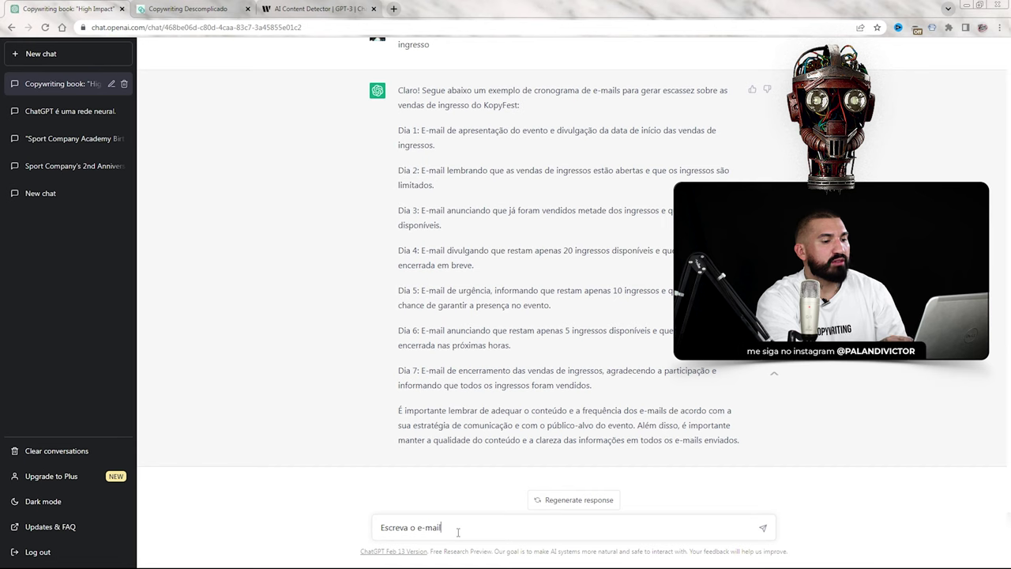
key(Return)
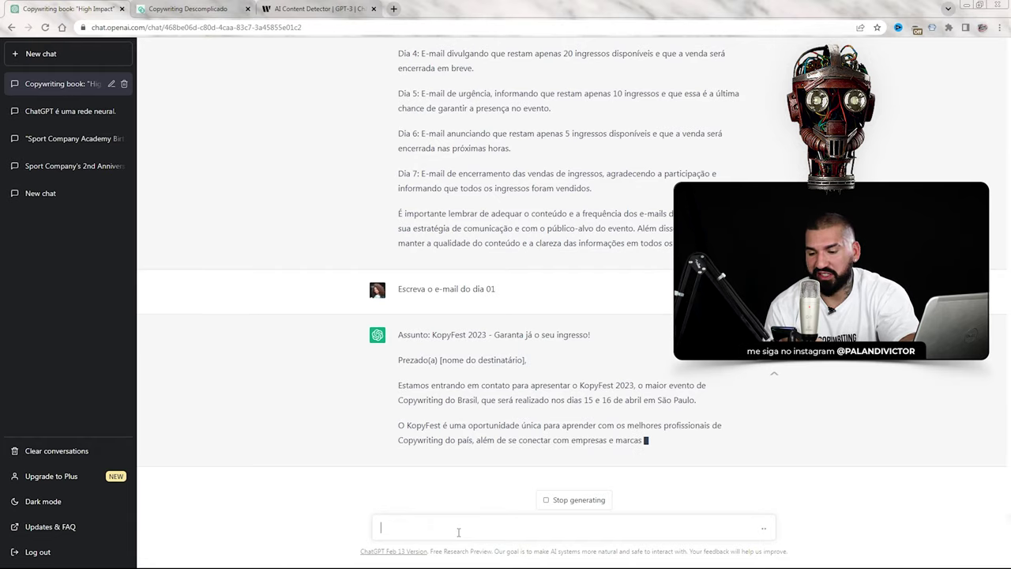
Look back through the earlier replies and examine the weekly topics in the copywriting class schedule.
scroll(469, 466, up, 20)
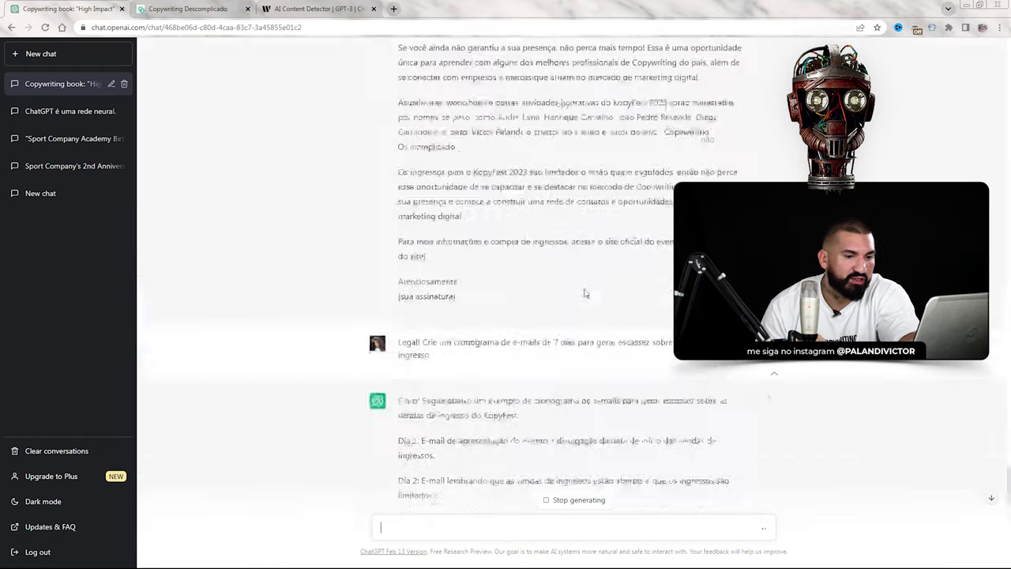
scroll(623, 231, up, 8)
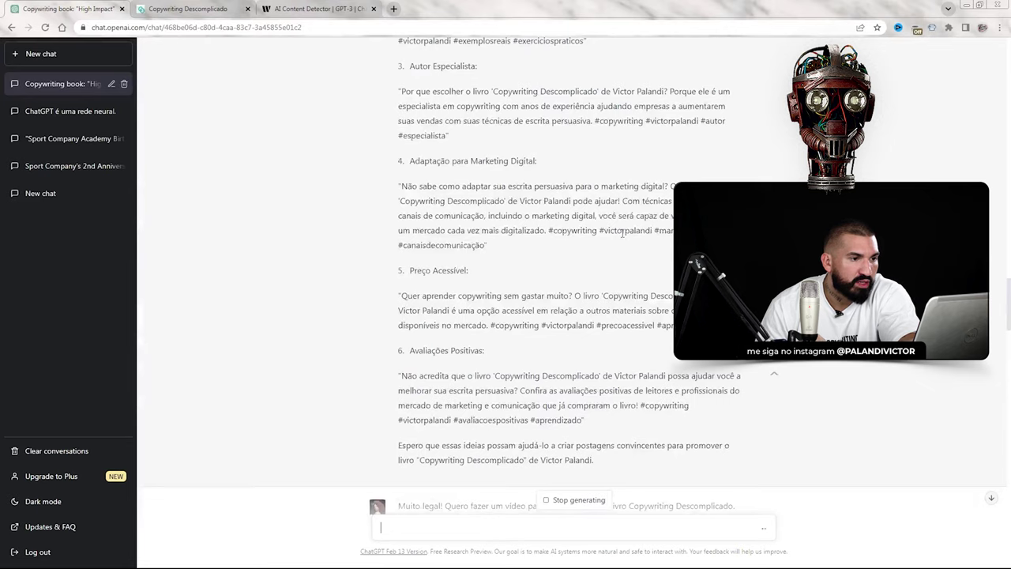
scroll(618, 235, down, 20)
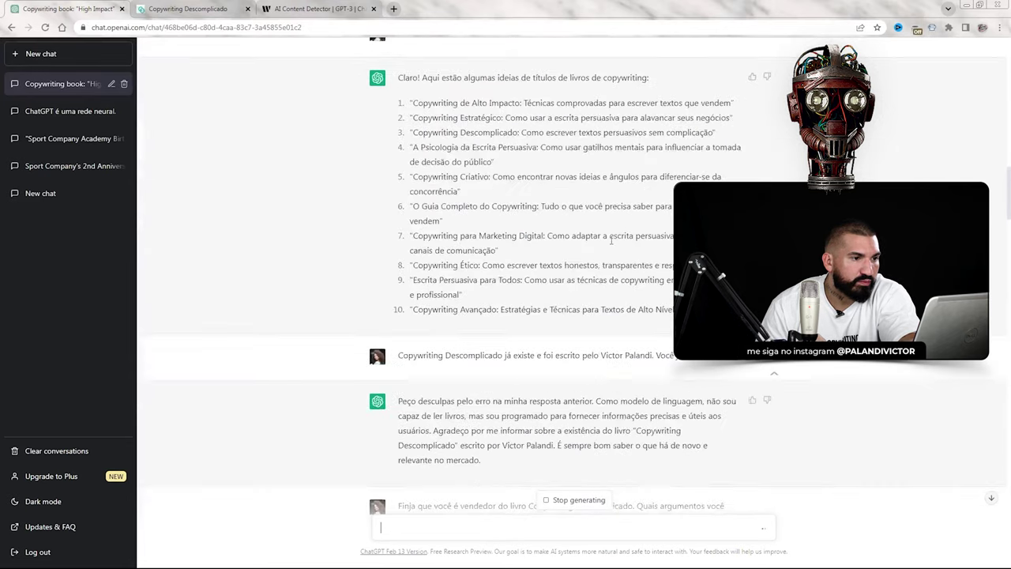
scroll(553, 266, up, 2)
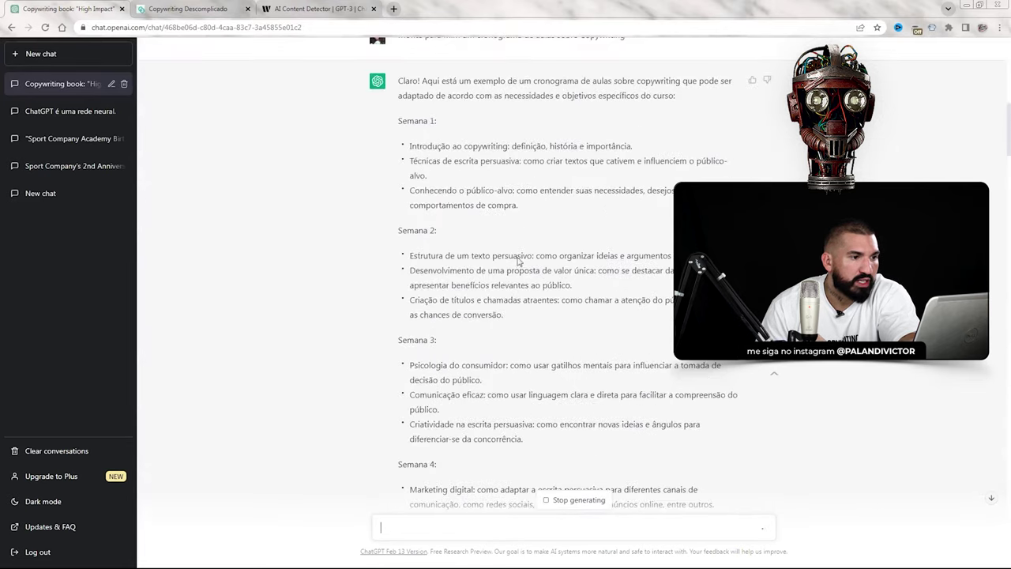
drag(420, 147, 537, 147)
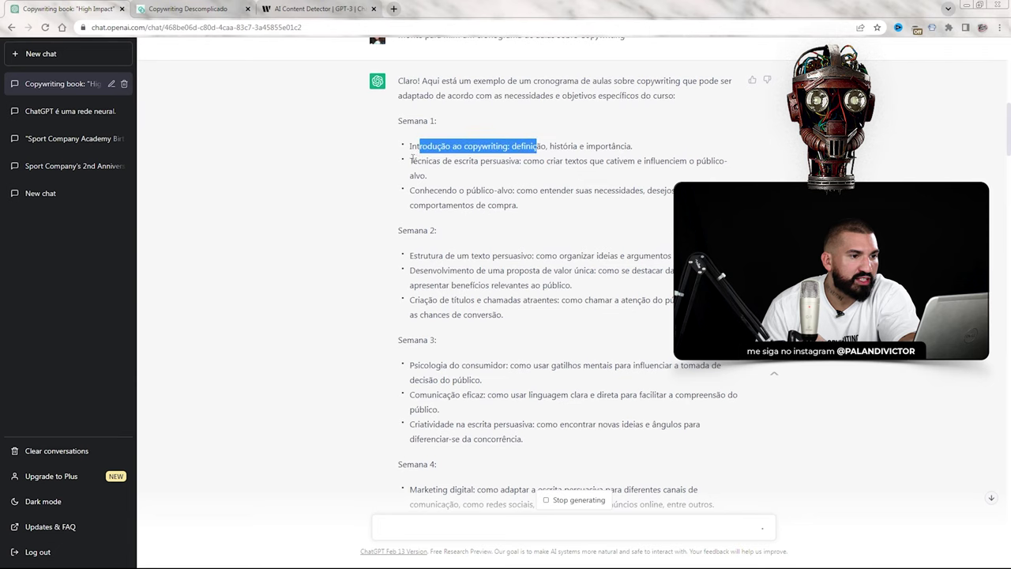
drag(412, 161, 525, 161)
drag(410, 191, 513, 191)
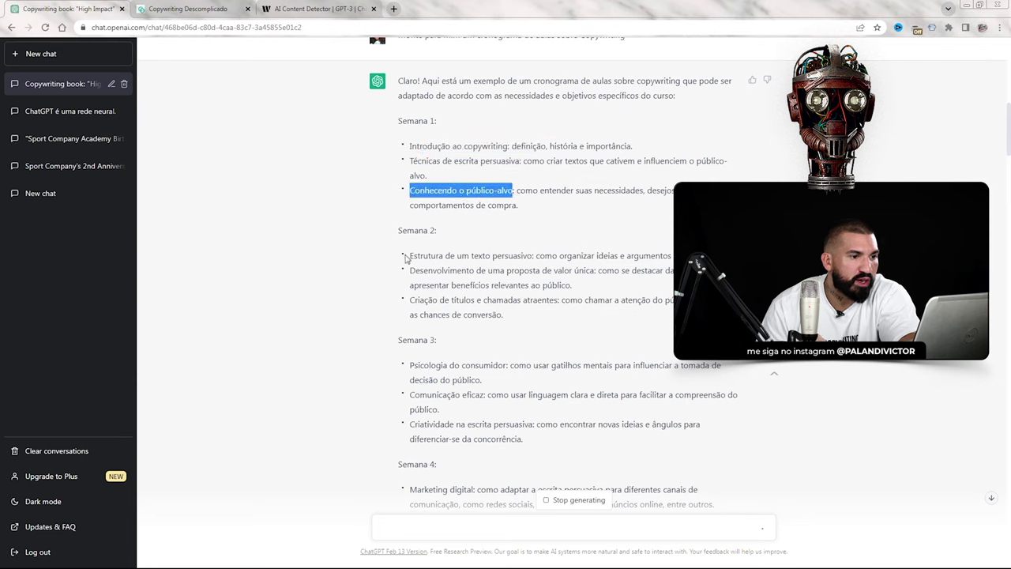
drag(407, 256, 565, 256)
drag(415, 270, 559, 284)
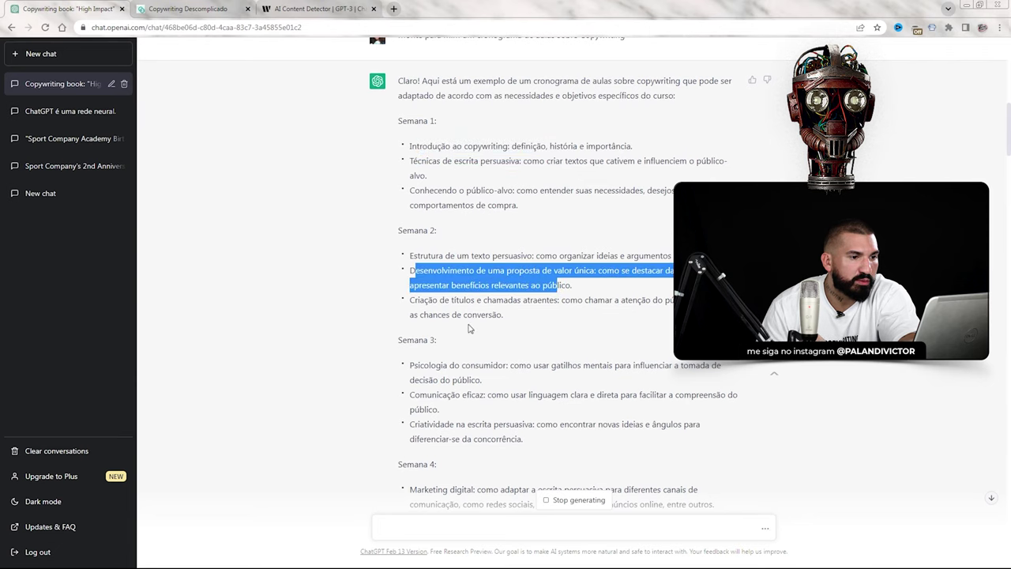
drag(420, 303, 508, 308)
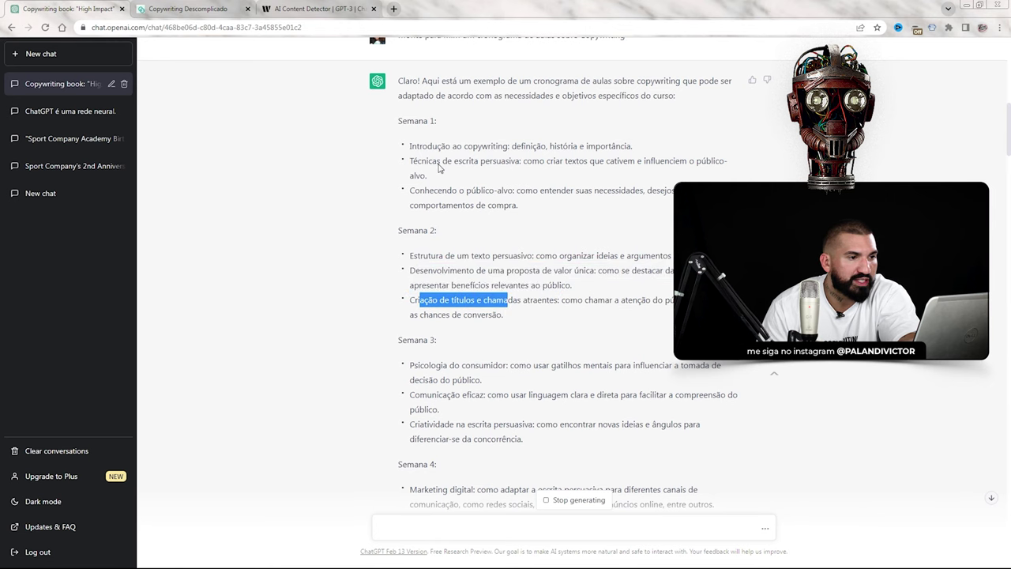
drag(405, 116, 618, 447)
scroll(468, 305, down, 3)
click(466, 305)
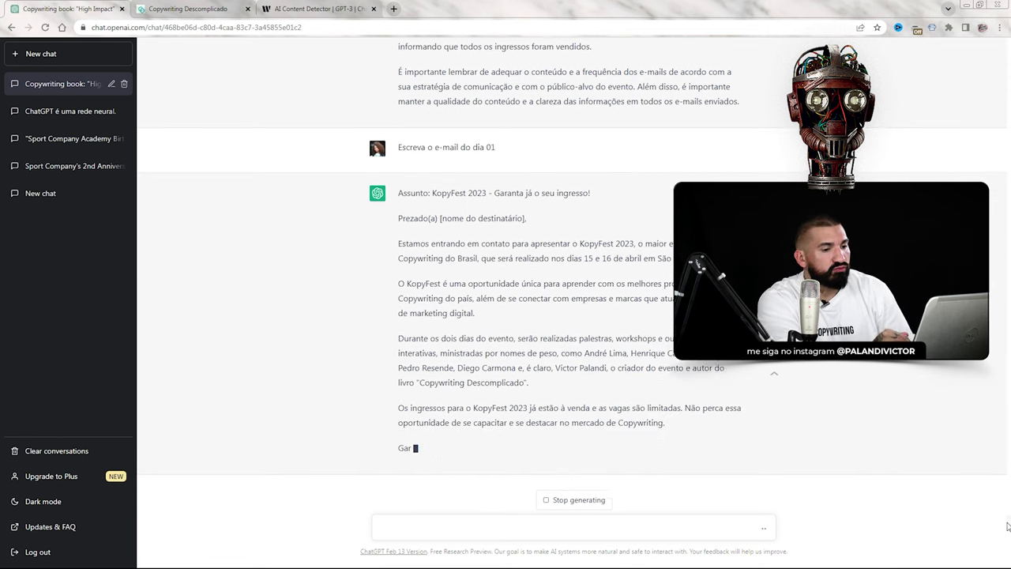
Send the prompt "Dicas para escrever uma carta de vendas sobre o KopyFest 2023" after checking the speakers and dates in the day 01 e-mail.
text(Dicas para escrev)
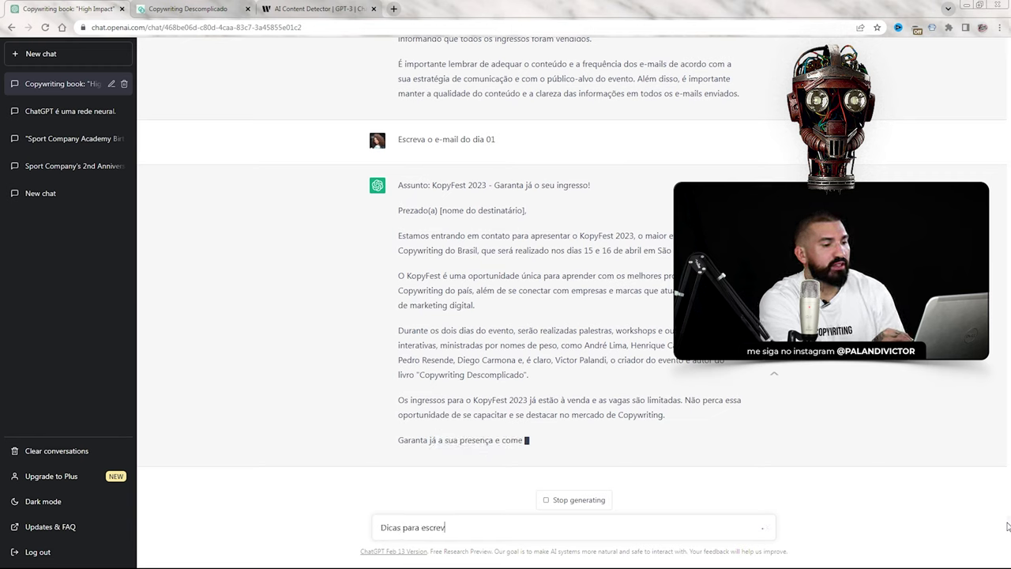
text(er uma carta de vendas)
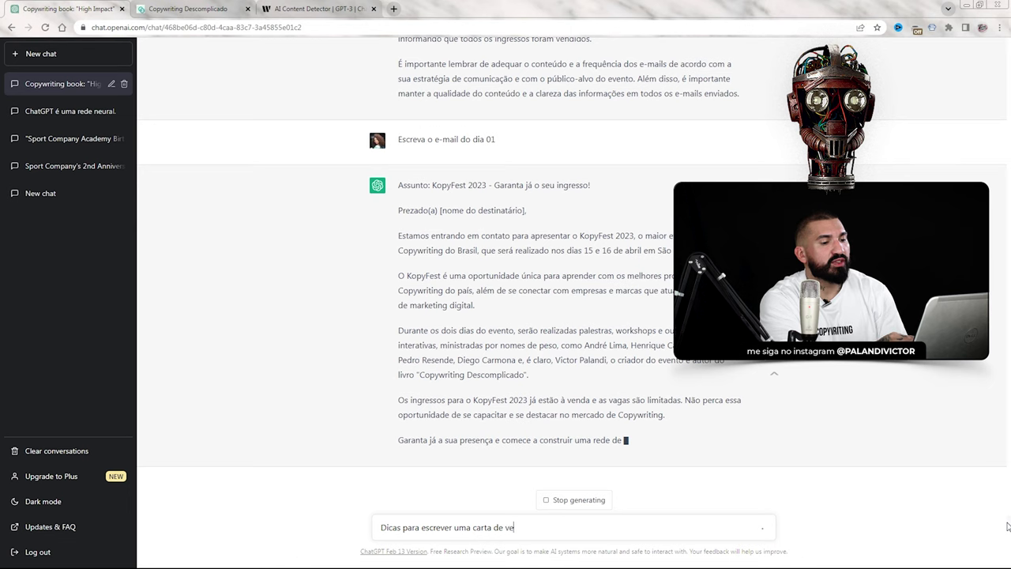
text(bre o )
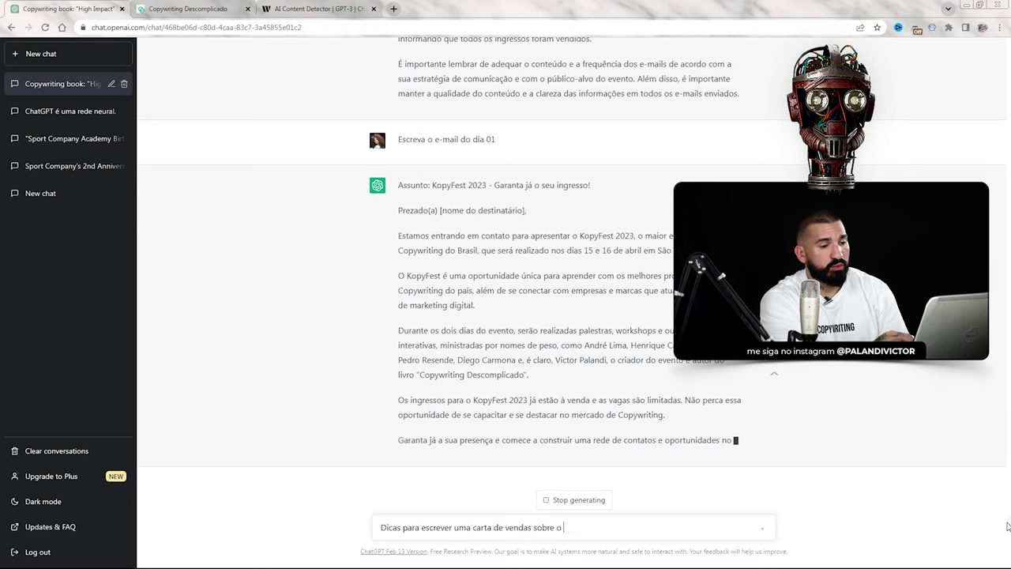
text(KopyFest 2023)
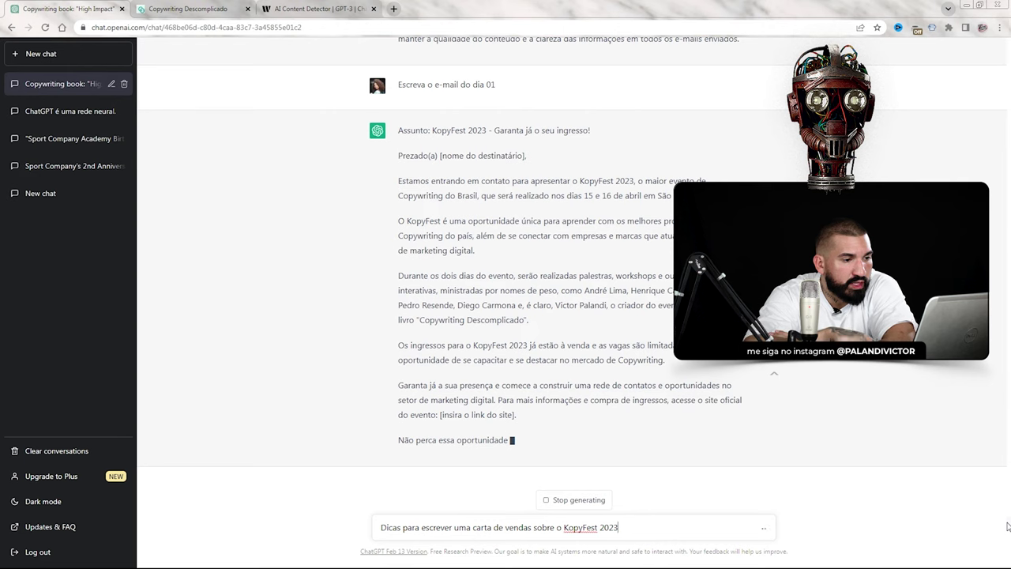
drag(584, 290, 516, 305)
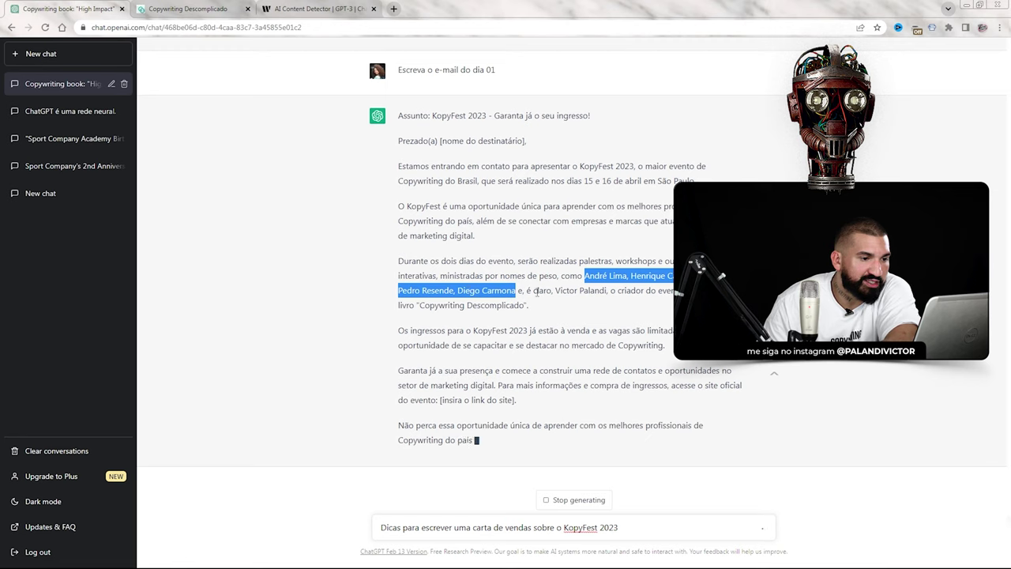
click(519, 290)
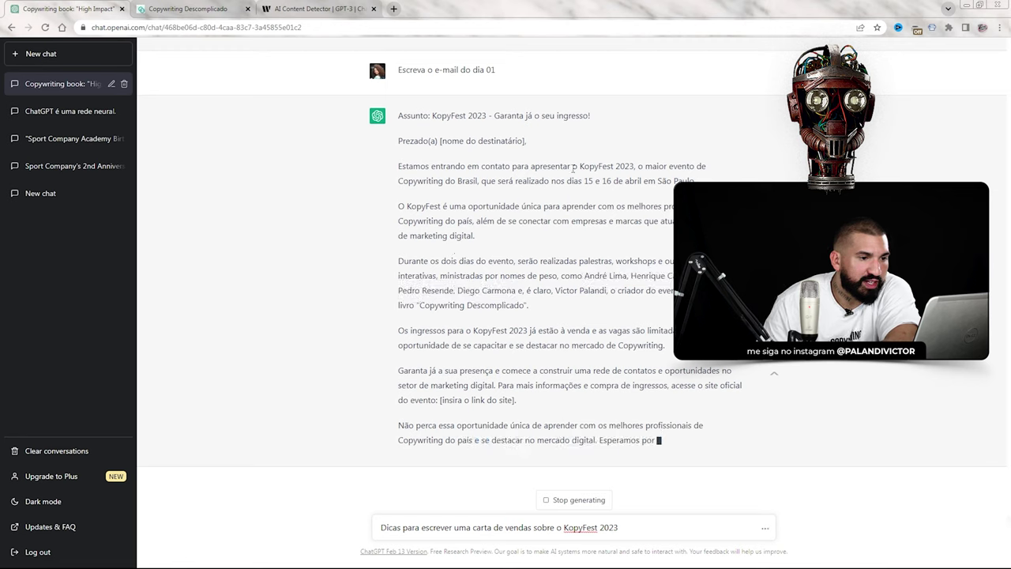
drag(584, 181, 643, 182)
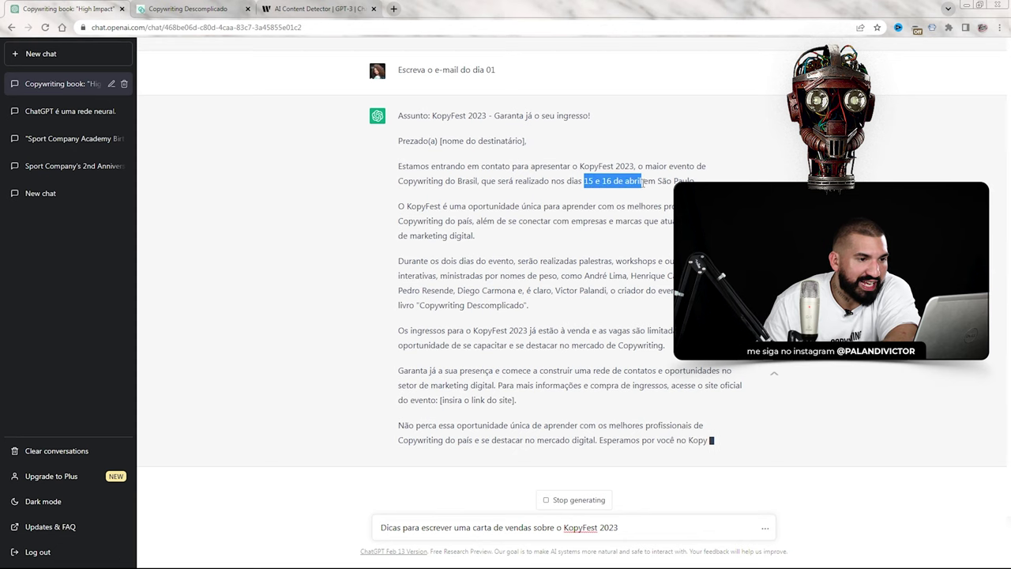
click(511, 416)
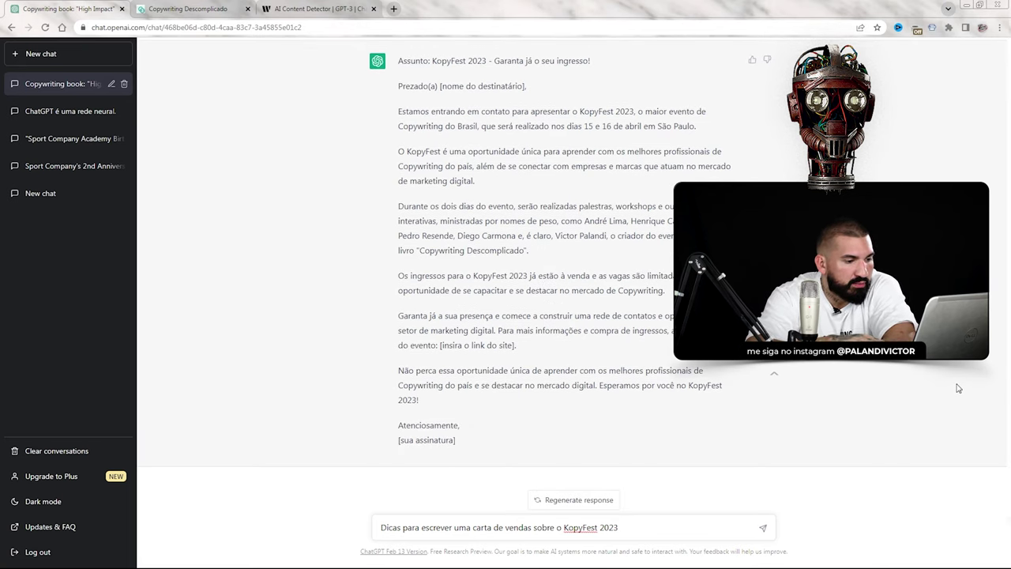
key(Return)
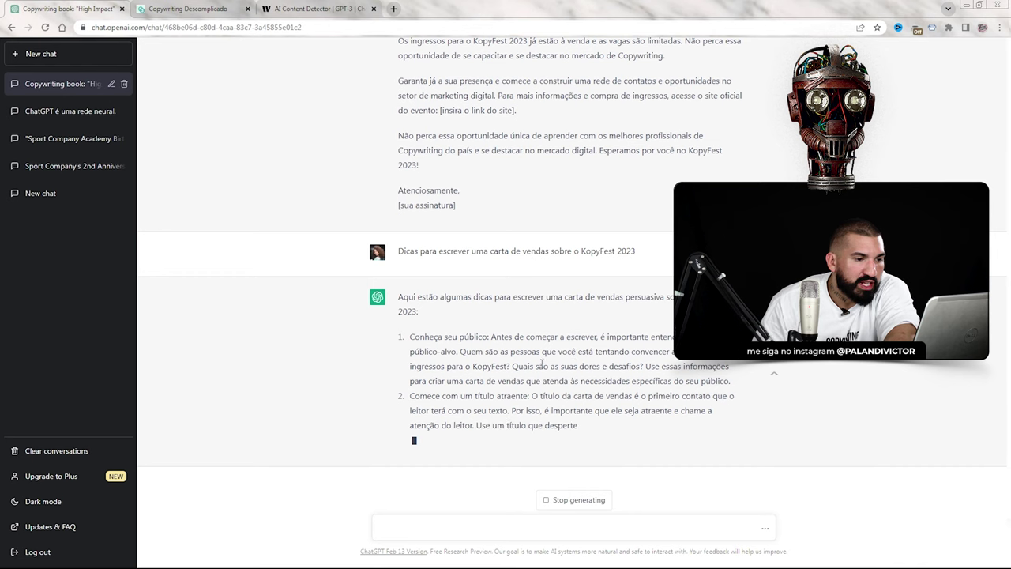
Read through the sales letter tips for KopyFest 2023, examining the points on audience, title, benefits and call to action.
drag(512, 366, 643, 367)
click(646, 355)
drag(466, 336, 479, 336)
click(474, 337)
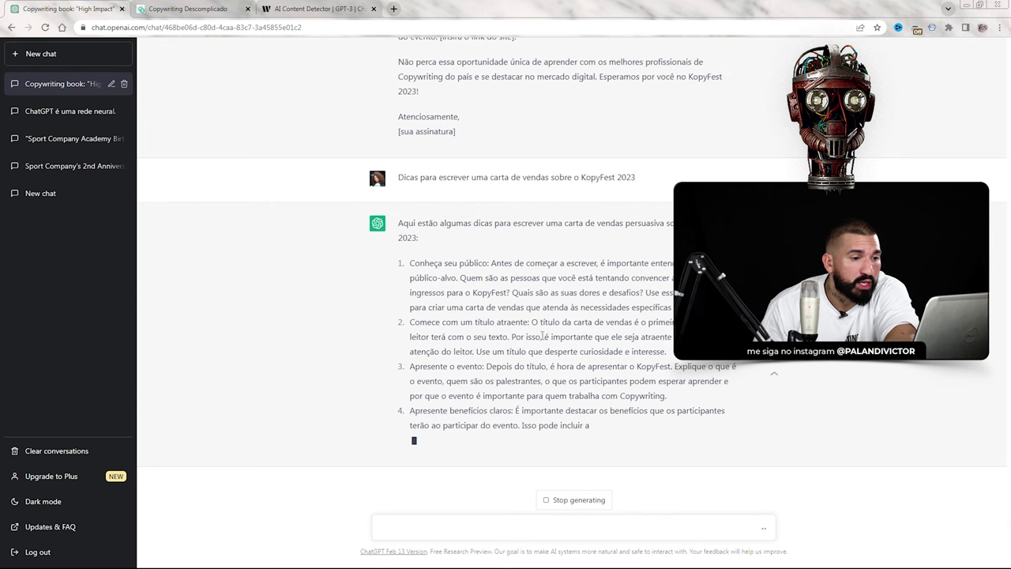
drag(476, 309, 526, 277)
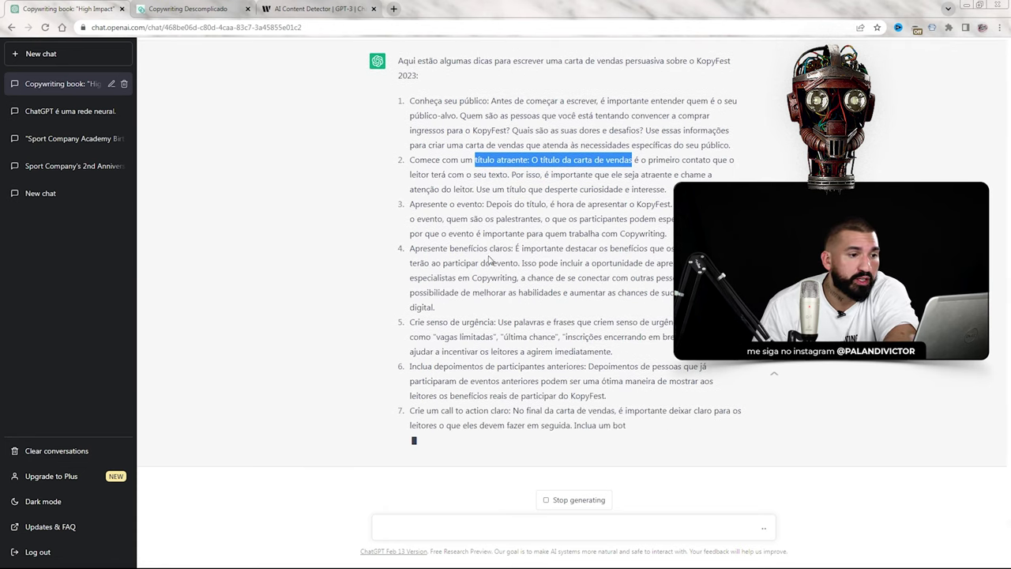
drag(565, 224, 522, 254)
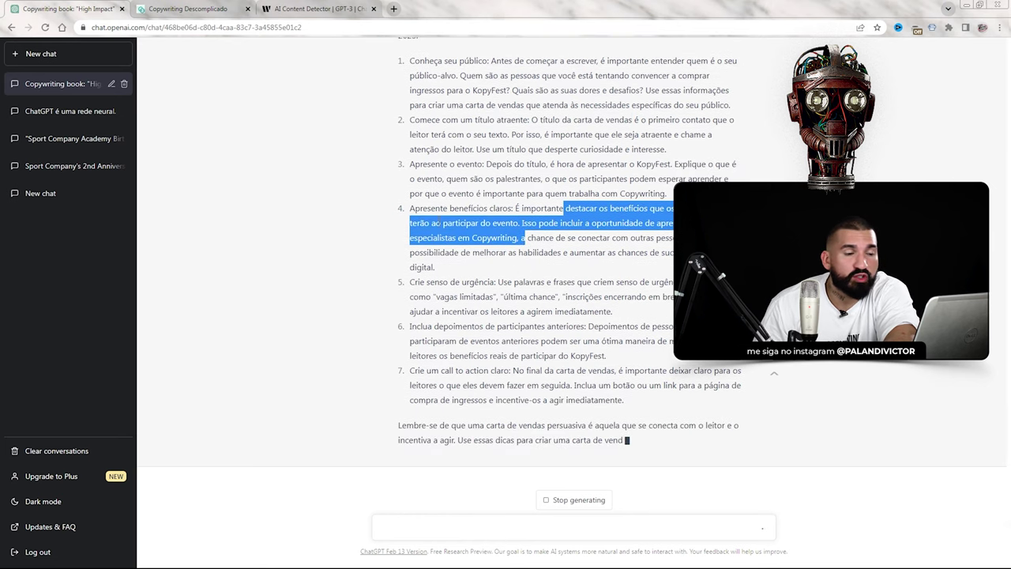
scroll(410, 158, up, 1)
scroll(410, 159, up, 1)
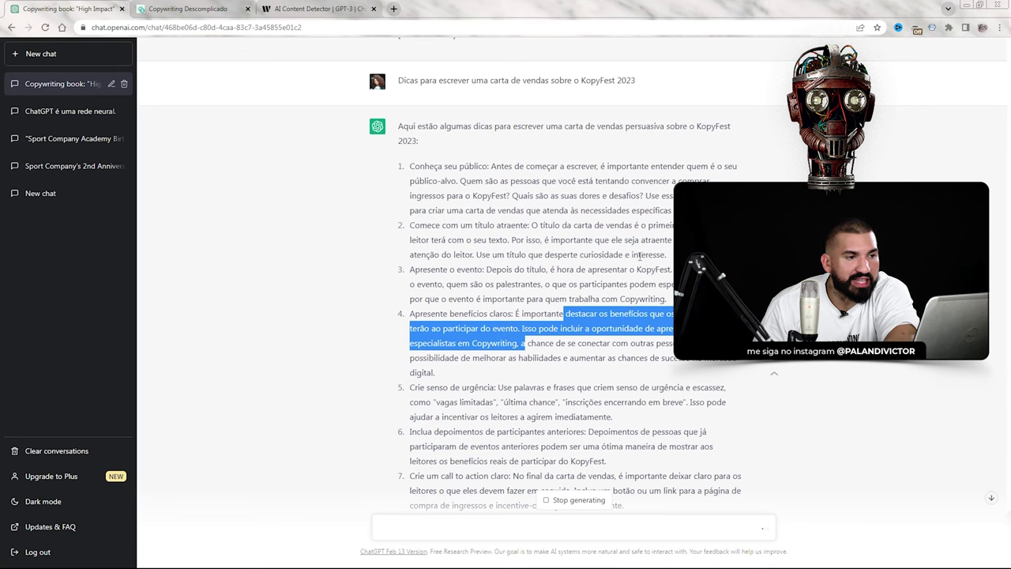
scroll(651, 300, down, 2)
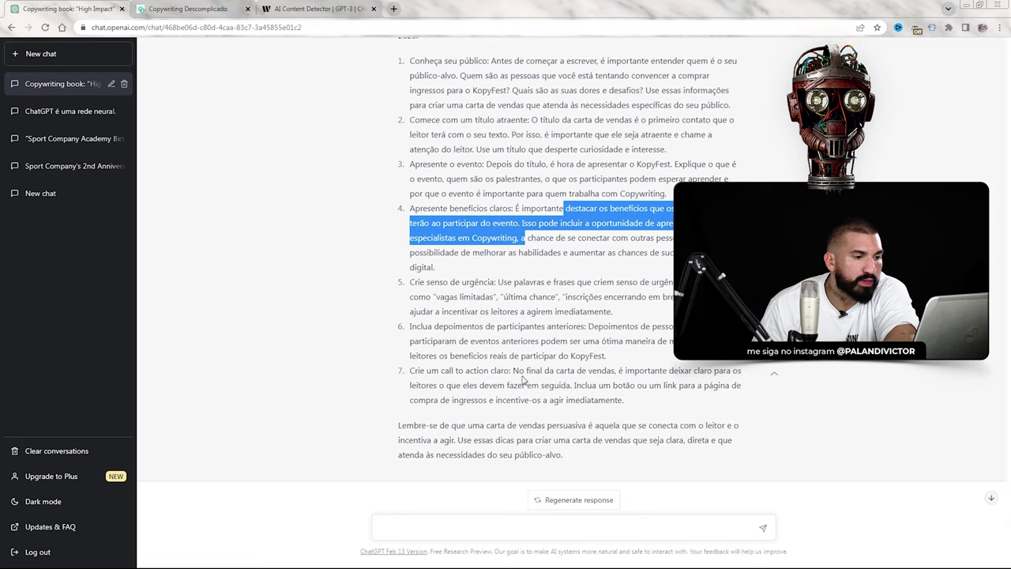
scroll(521, 380, down, 1)
scroll(524, 368, up, 2)
scroll(558, 407, down, 1)
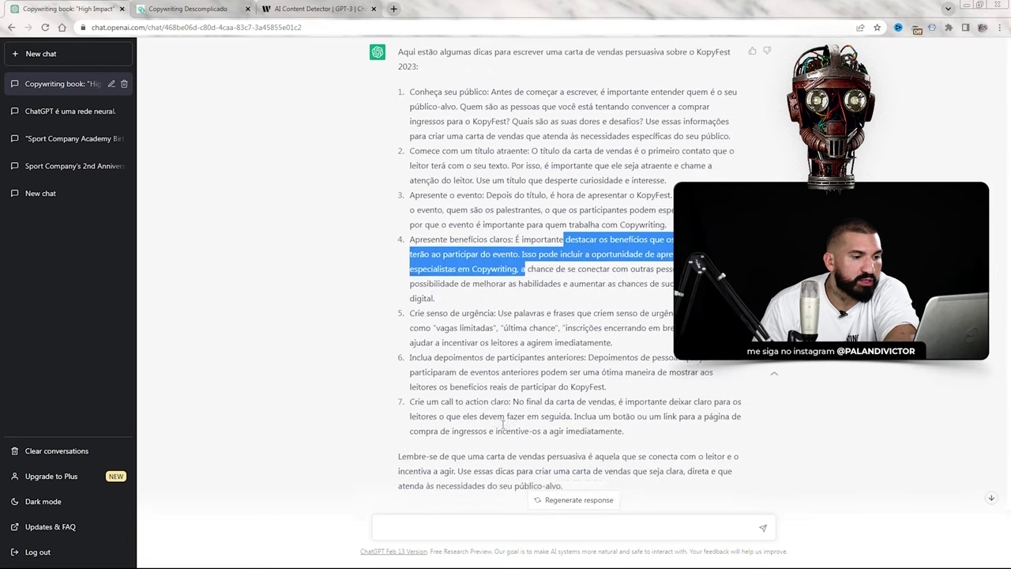
Send the prompt "Quais são os benefícios de aprender Copywriting?".
click(524, 486)
scroll(705, 447, up, 1)
scroll(704, 447, down, 1)
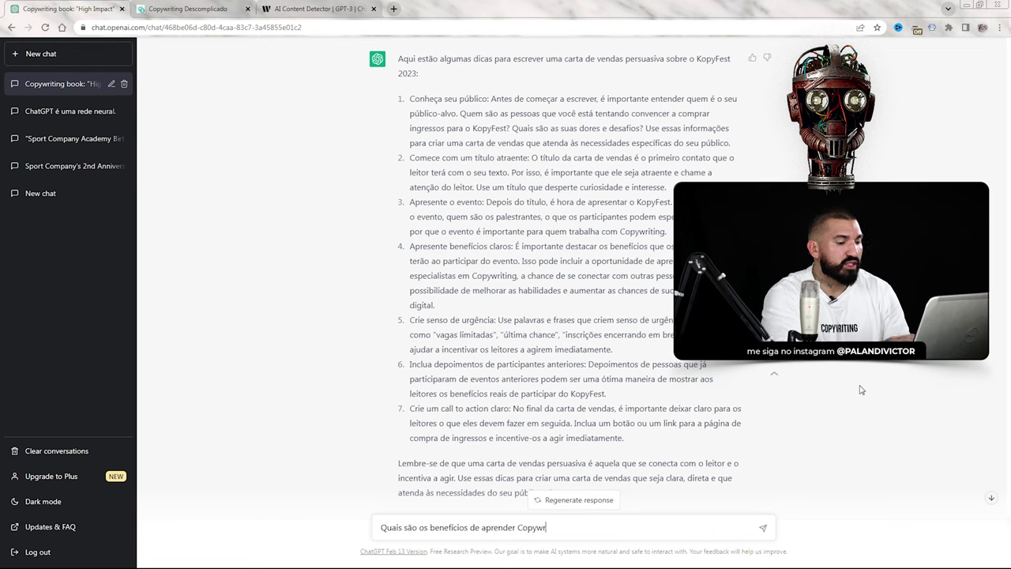
key(Return)
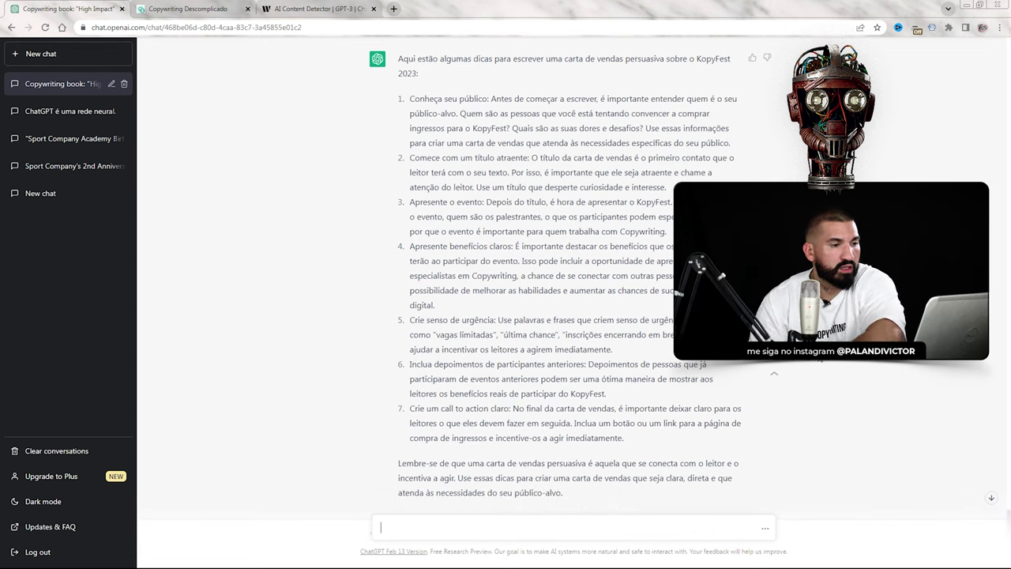
Examine the sales letter tip on presenting clear benefits and check the response to the question about learning Copywriting.
drag(410, 247, 542, 247)
click(558, 261)
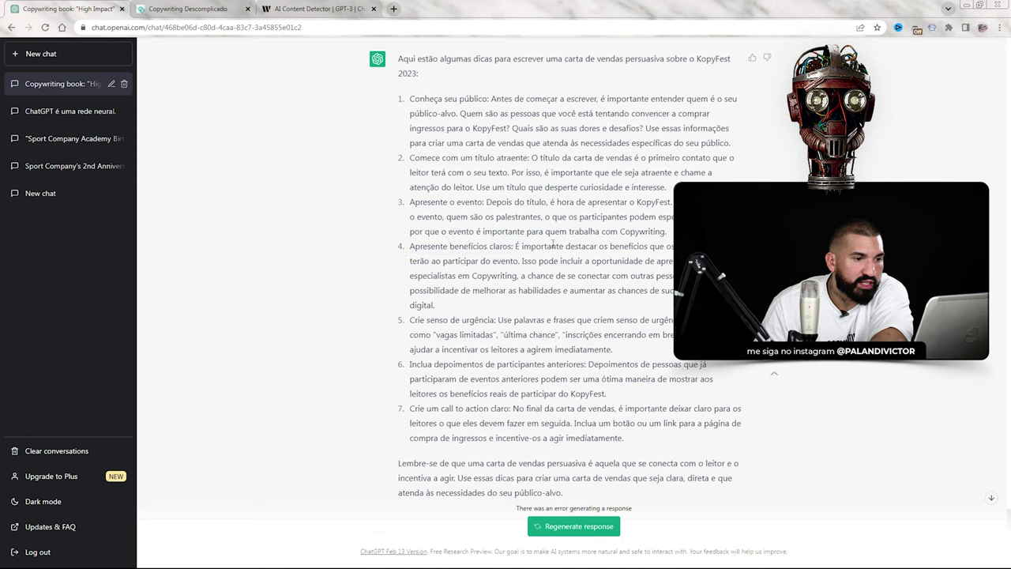
mouse_move(515, 247)
mouse_down()
mouse_move(575, 247)
mouse_move(514, 248)
mouse_move(541, 268)
mouse_move(491, 263)
mouse_move(521, 264)
mouse_up()
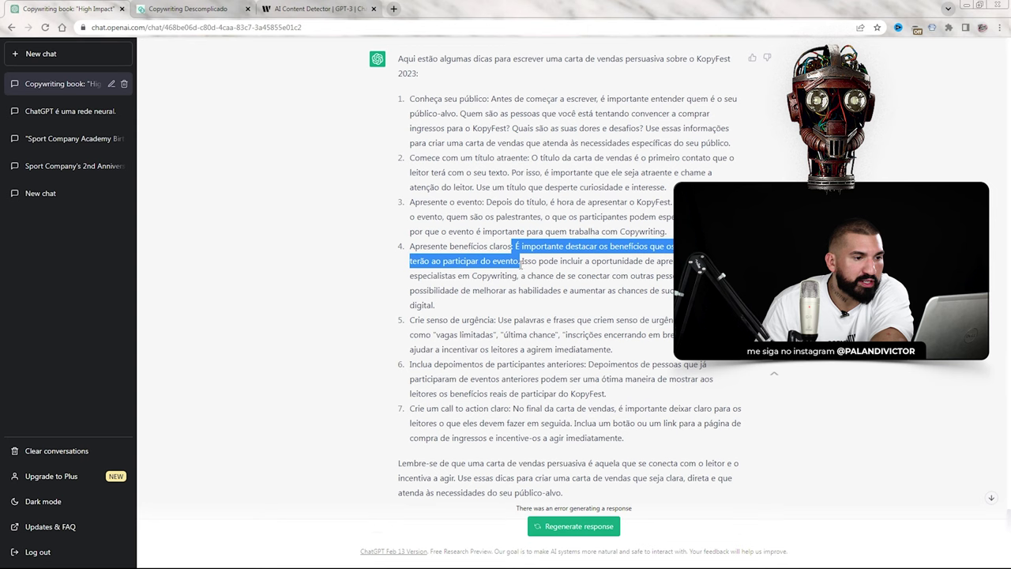
click(572, 288)
scroll(474, 356, down, 2)
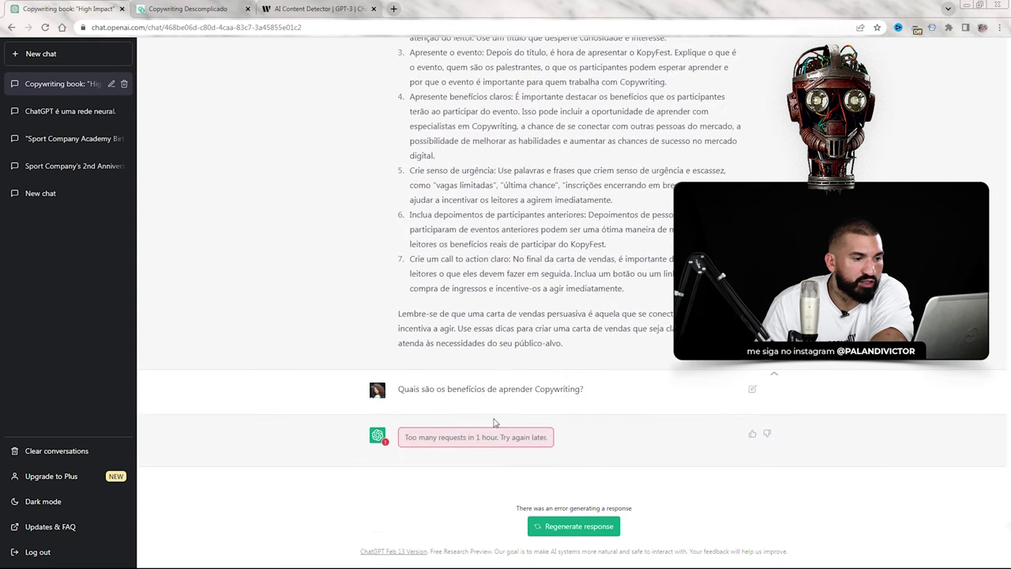
scroll(531, 404, up, 1)
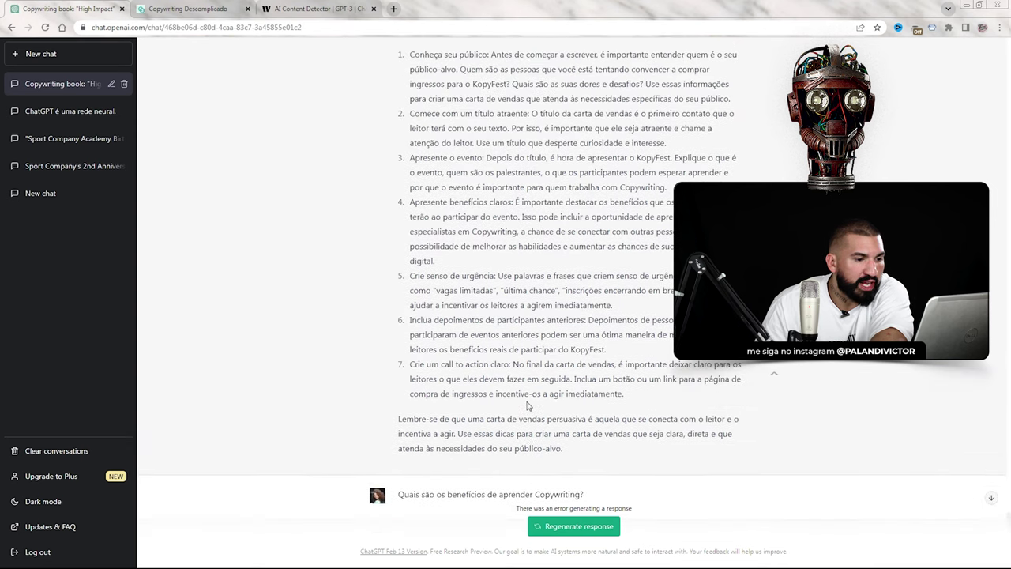
scroll(550, 469, down, 1)
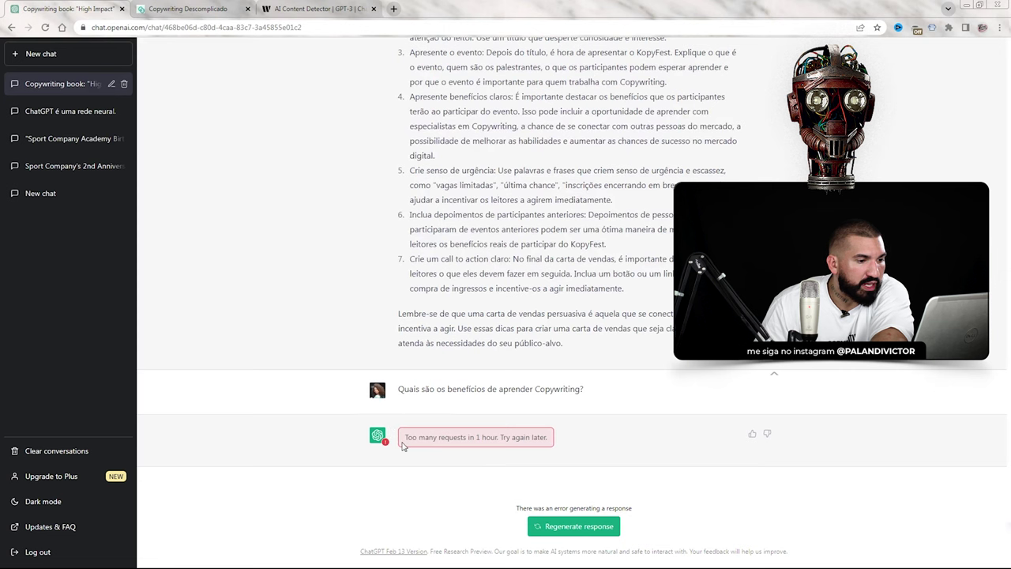
drag(403, 438, 548, 439)
click(548, 440)
scroll(589, 450, up, 1)
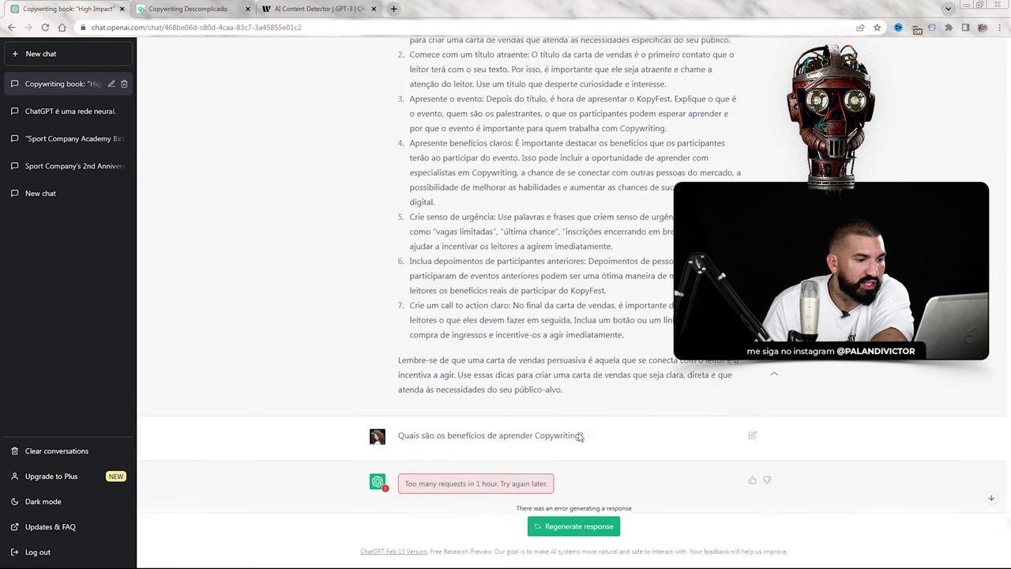
scroll(541, 480, up, 2)
scroll(603, 472, down, 2)
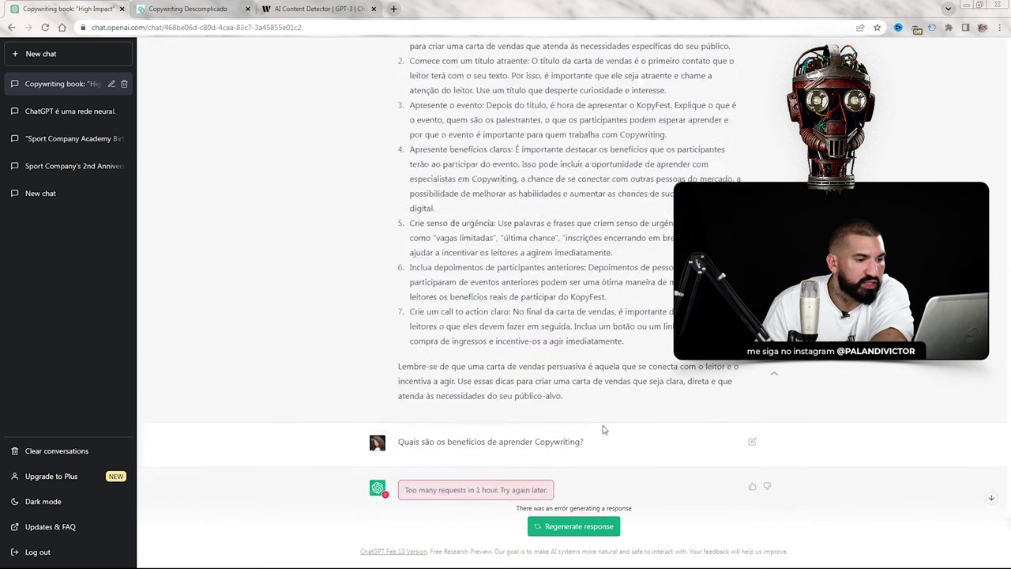
Look back over the sales letter tips and the earlier replies in the conversation, including the video title ideas.
scroll(442, 466, up, 1)
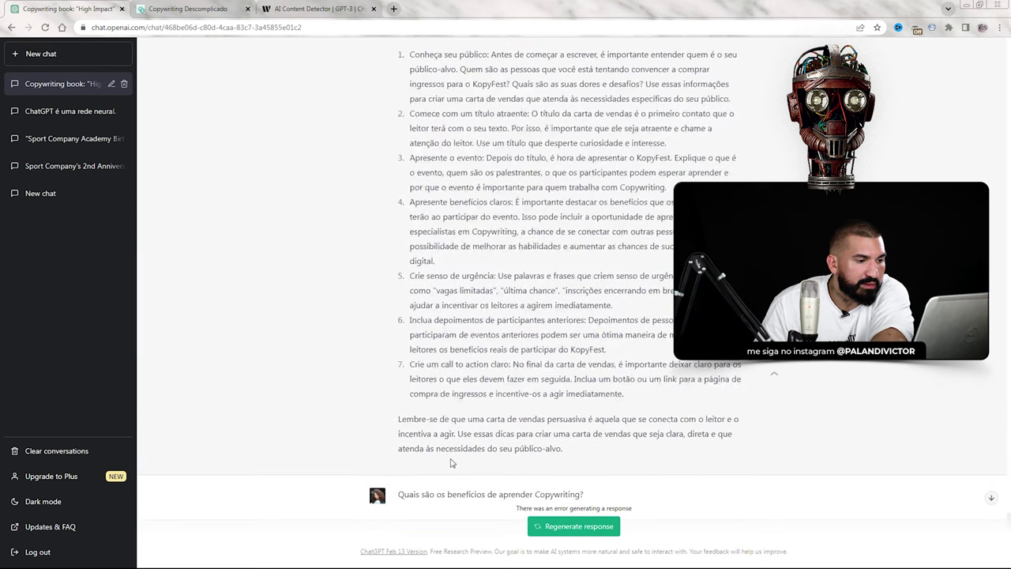
scroll(578, 428, up, 3)
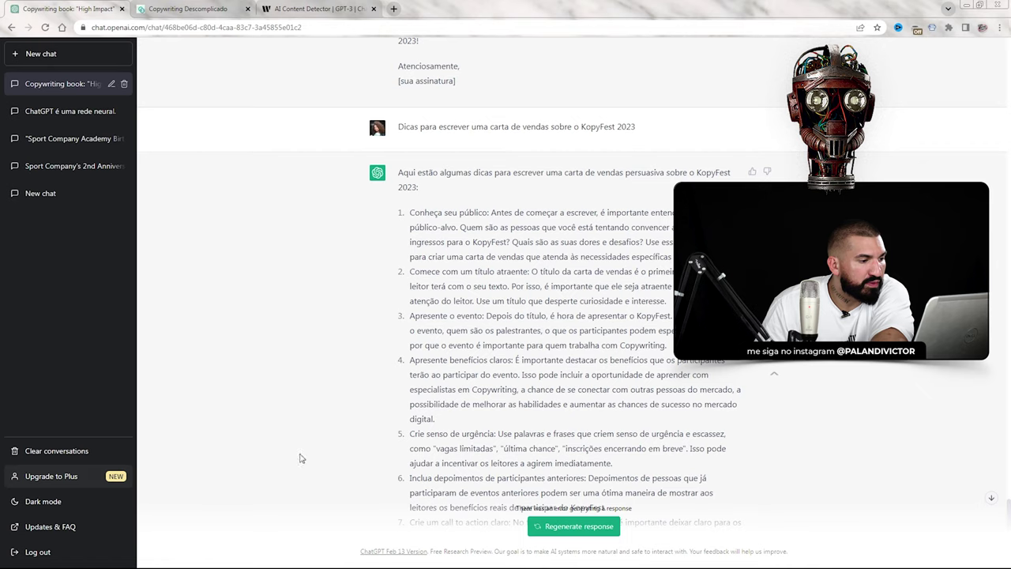
scroll(406, 295, down, 1)
scroll(407, 296, up, 1)
scroll(425, 281, down, 2)
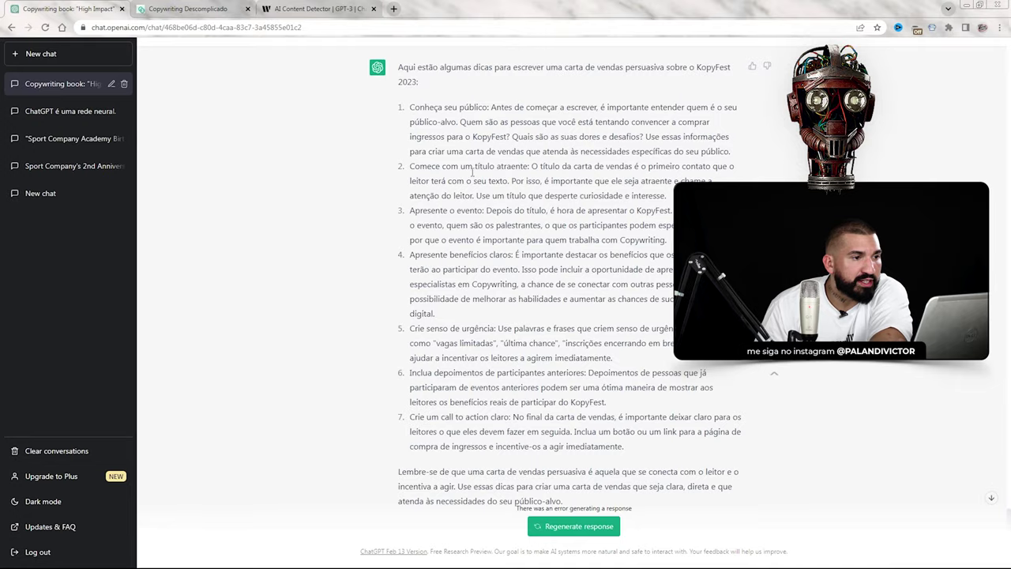
scroll(455, 150, up, 15)
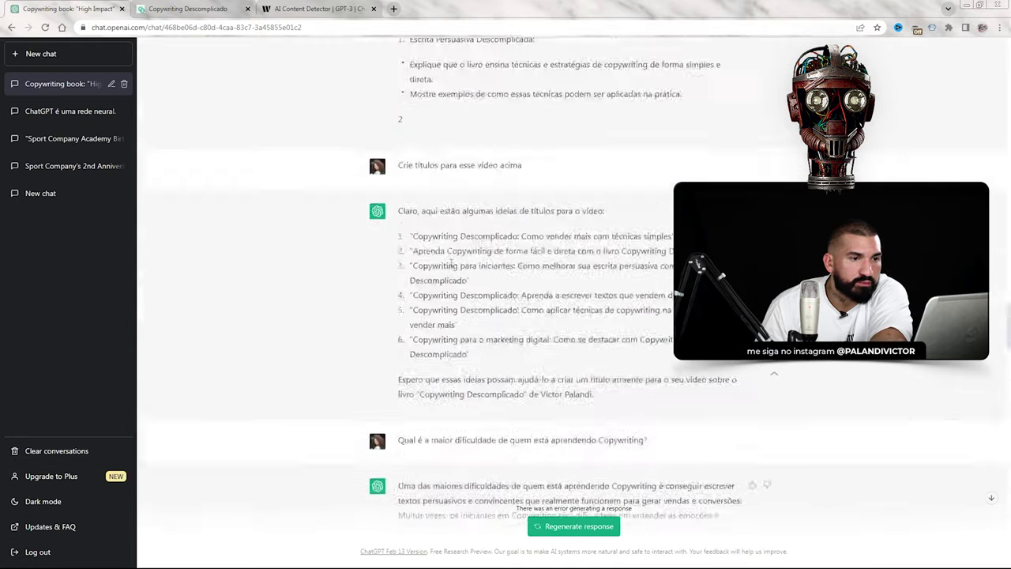
scroll(452, 263, down, 15)
scroll(485, 280, up, 5)
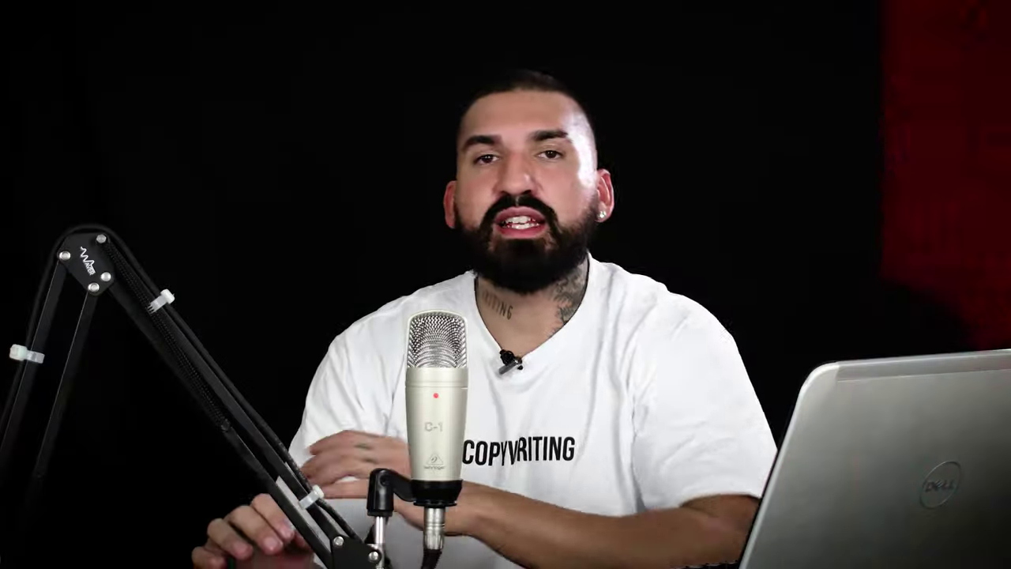